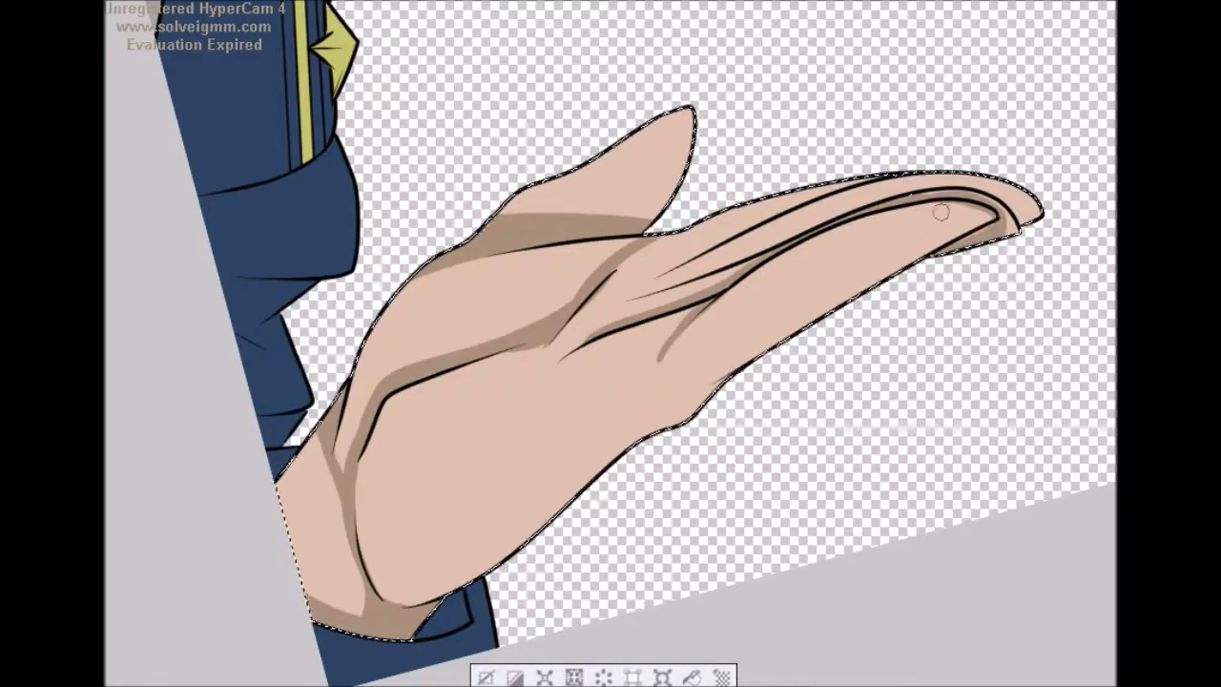
Paint brown skin shadows along the inner folds and ridges of the ear.
key("ctrl+at")
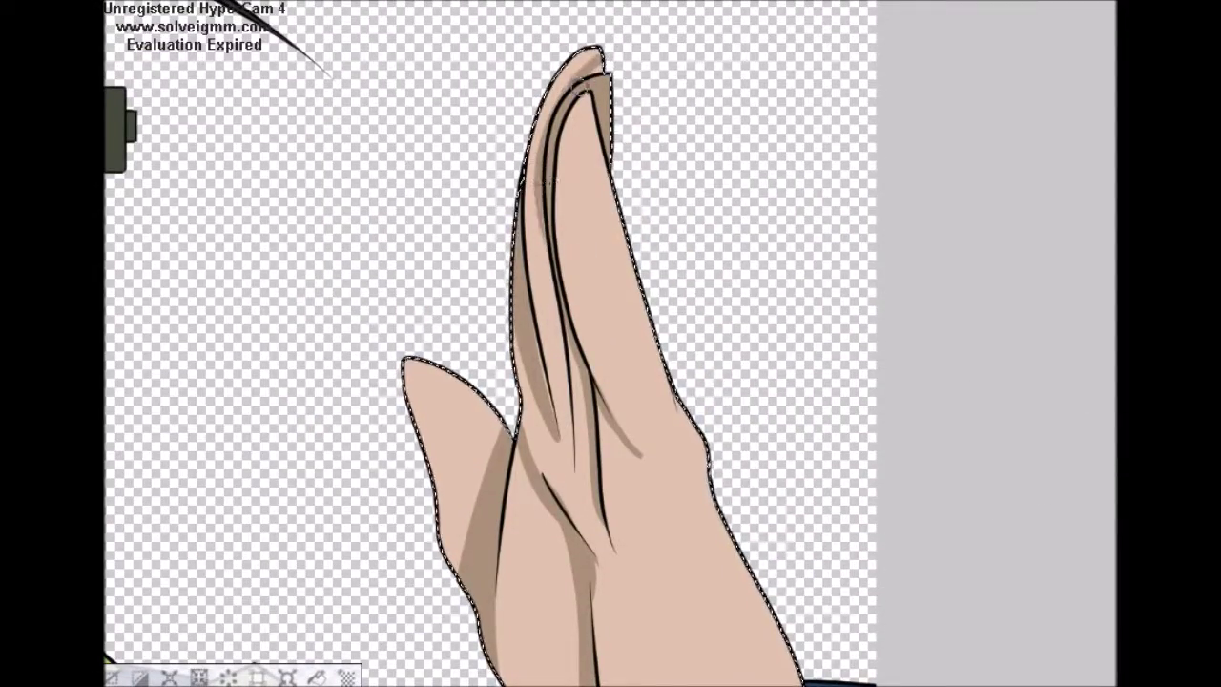
scroll(701, 205, "down", 5)
scroll(339, 243, "up", 8)
left_click_drag(376, 279, 355, 221)
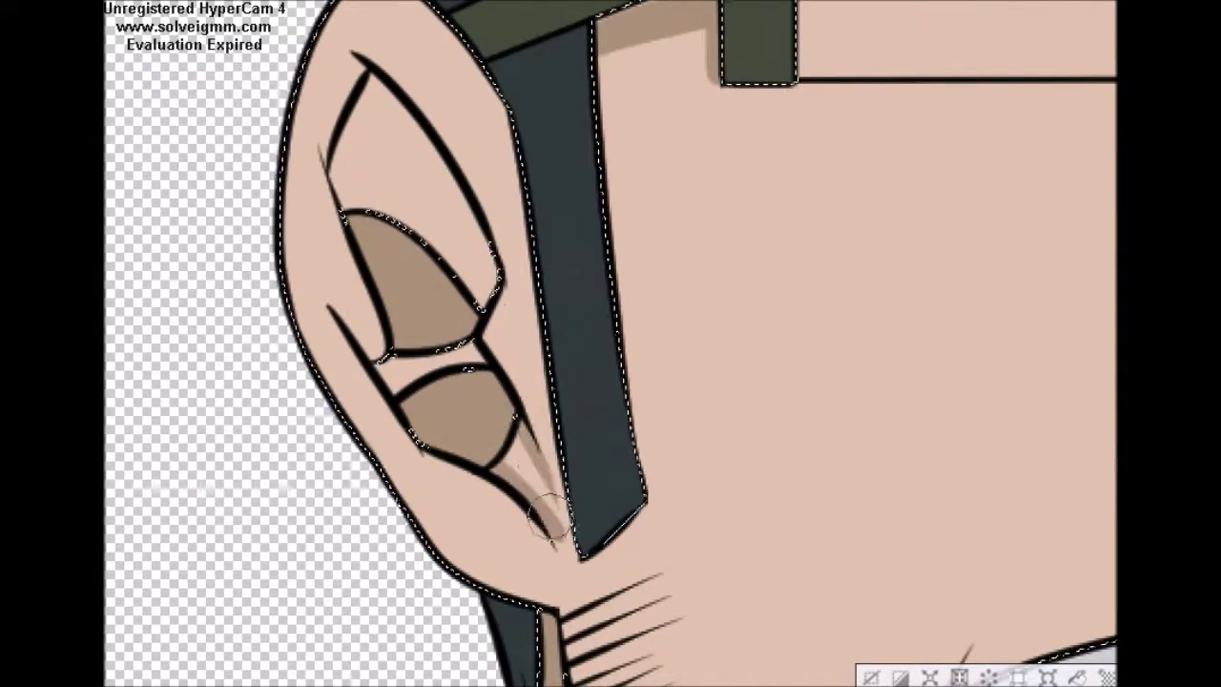
mouse_move(455, 334)
left_mouse_down()
mouse_move(382, 100)
mouse_move(341, 172)
mouse_move(370, 75)
mouse_move(455, 284)
mouse_move(394, 75)
mouse_move(336, 53)
mouse_move(364, 71)
left_mouse_up()
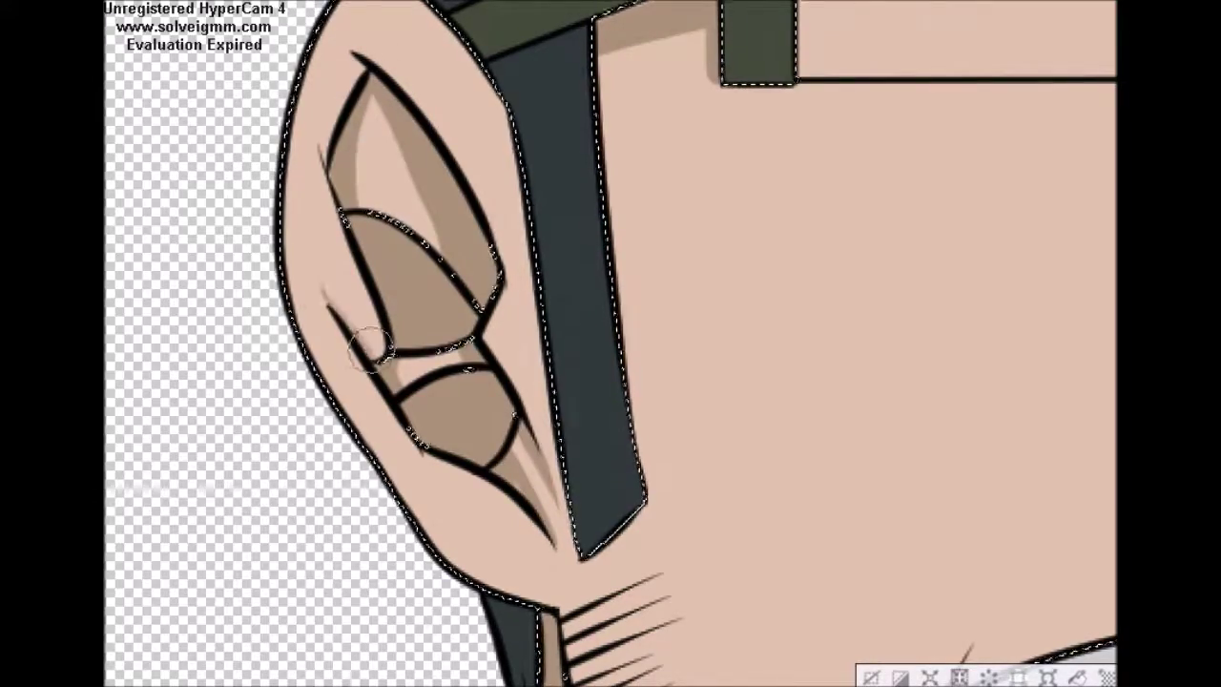
Airbrush a soft brown shadow over the forehead and the raised hand within the skin selection.
key("Home")
scroll(754, 229, "up", 5)
key("ctrl+z")
mouse_move(840, 256)
left_mouse_down()
mouse_move(684, 204)
mouse_move(703, 169)
left_mouse_up()
scroll(703, 169, "down", 5)
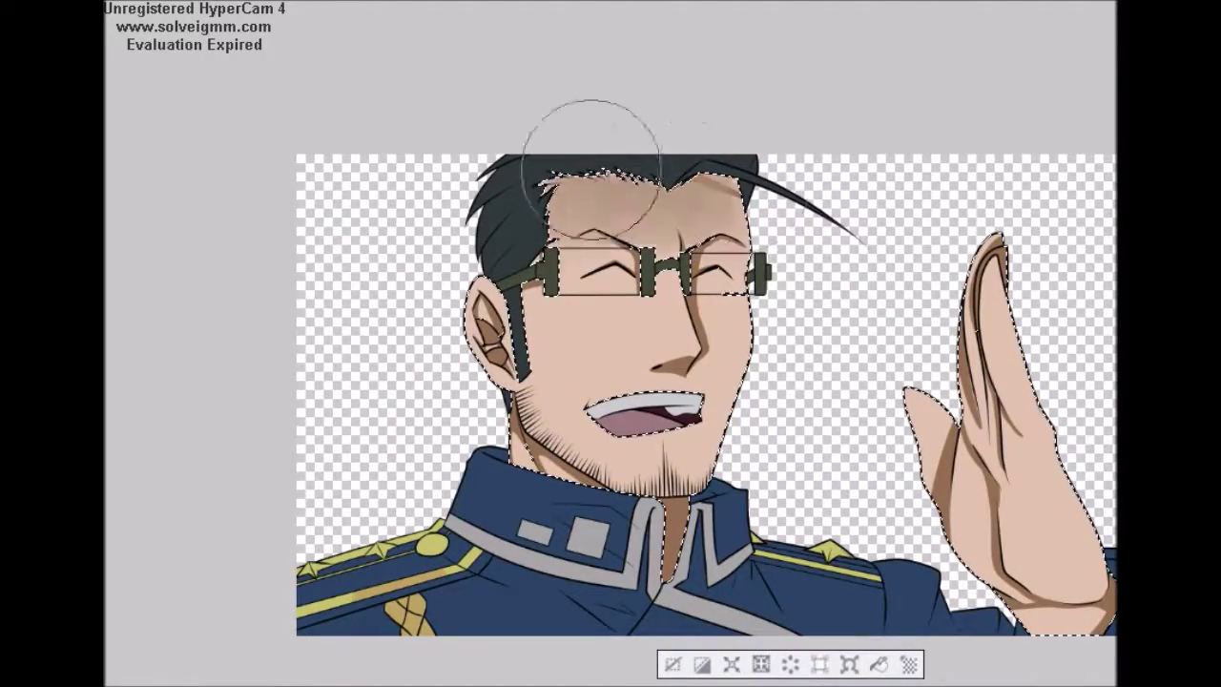
left_click_drag(592, 170, 449, 270)
left_click_drag(1035, 535, 1036, 291)
scroll(625, 225, "down", 2)
scroll(894, 371, "up", 1)
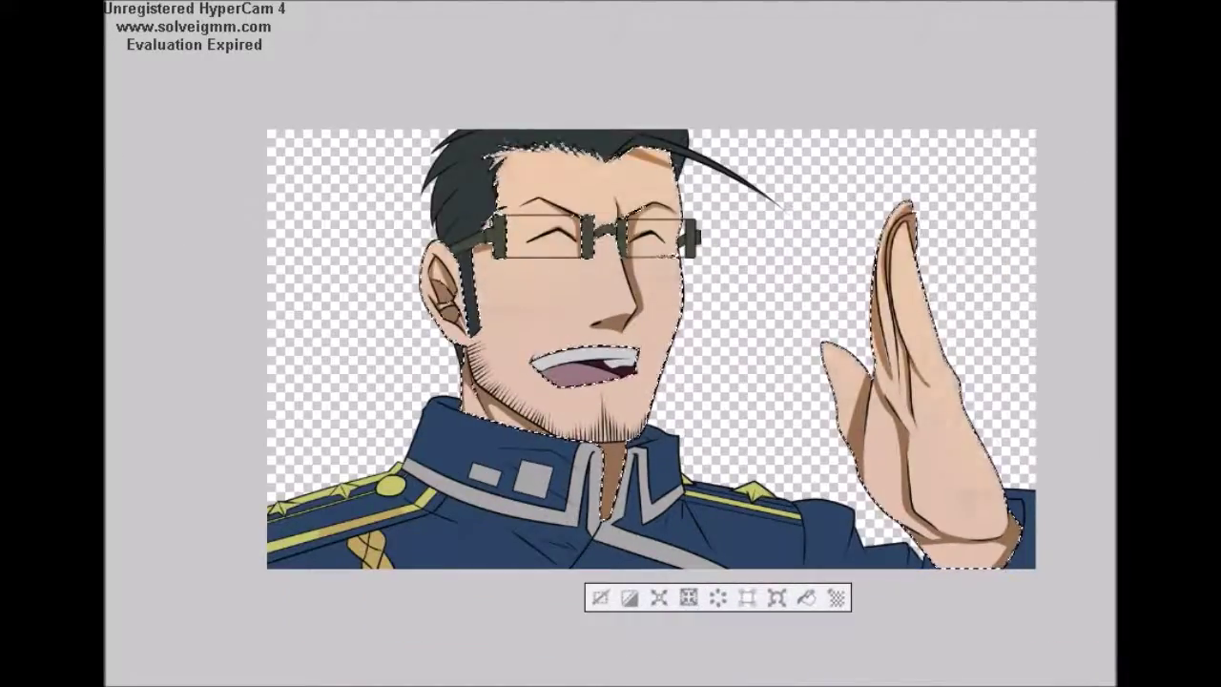
scroll(644, 376, "up", 1)
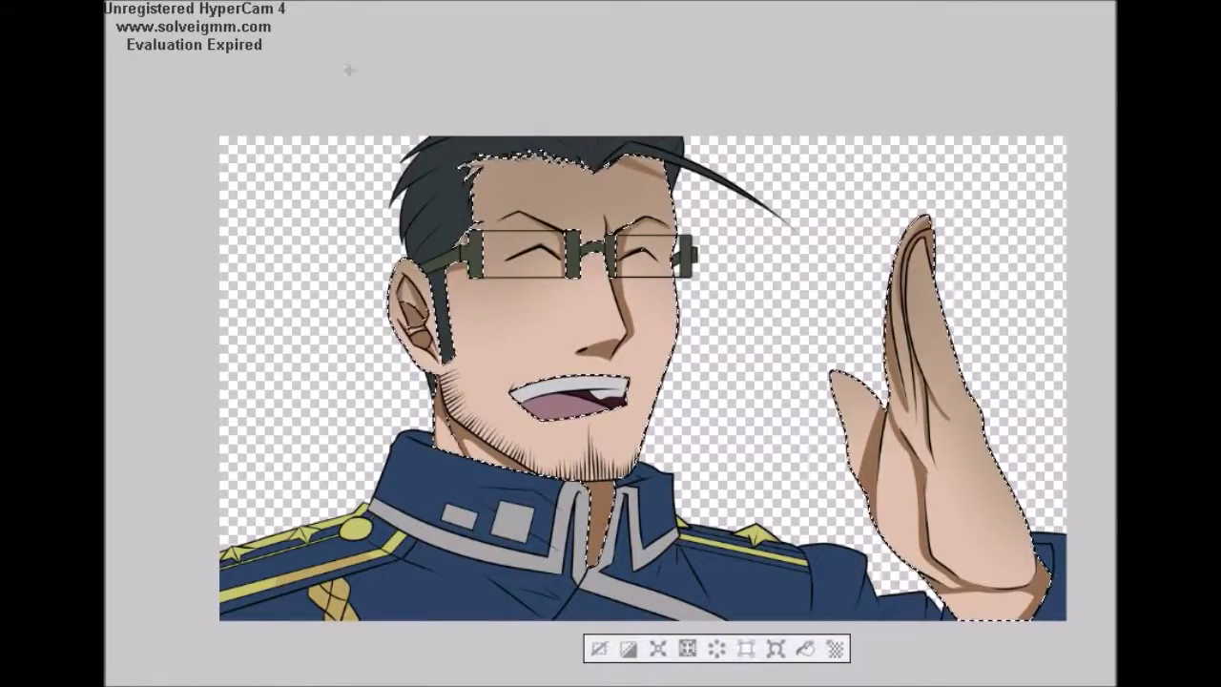
Airbrush a soft light skin highlight on the cheek and palm, and clear the skin selection.
key("ctrl+Tab")
key("ctrl+Tab")
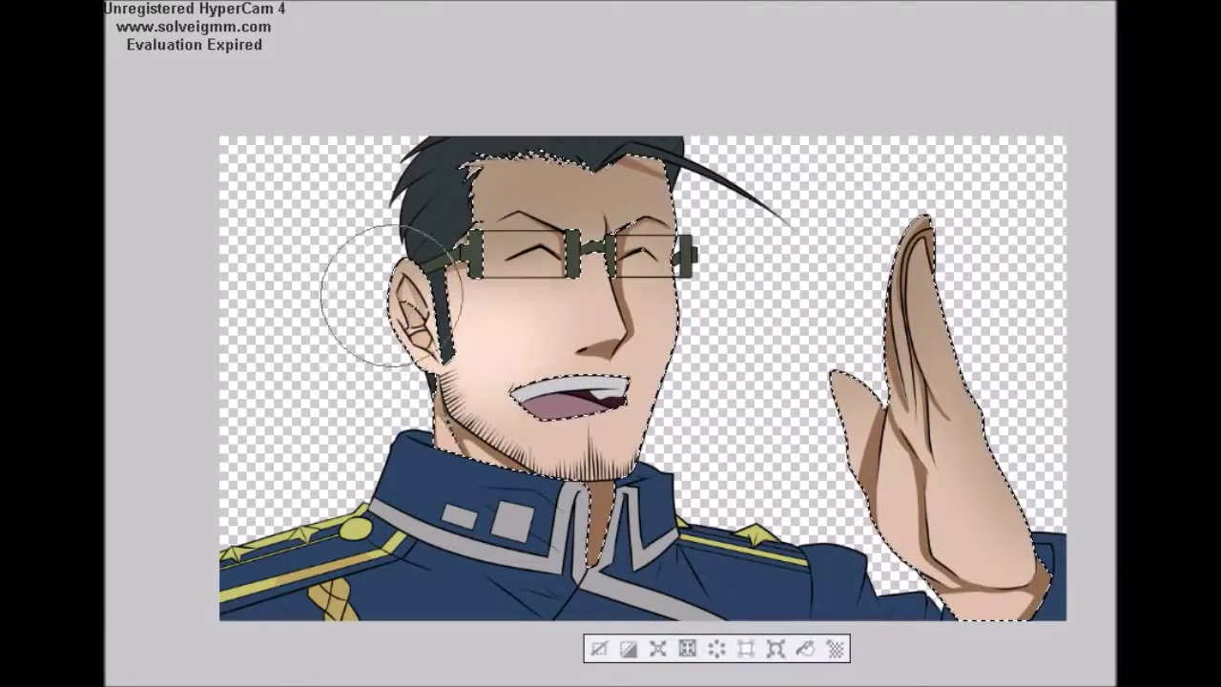
key("ctrl+d")
Select the hair area and paint near-black shadow streaks along the side strands and sideburn.
scroll(735, 138, "down", 3)
scroll(835, 134, "up", 5)
scroll(1053, 166, "down", 1)
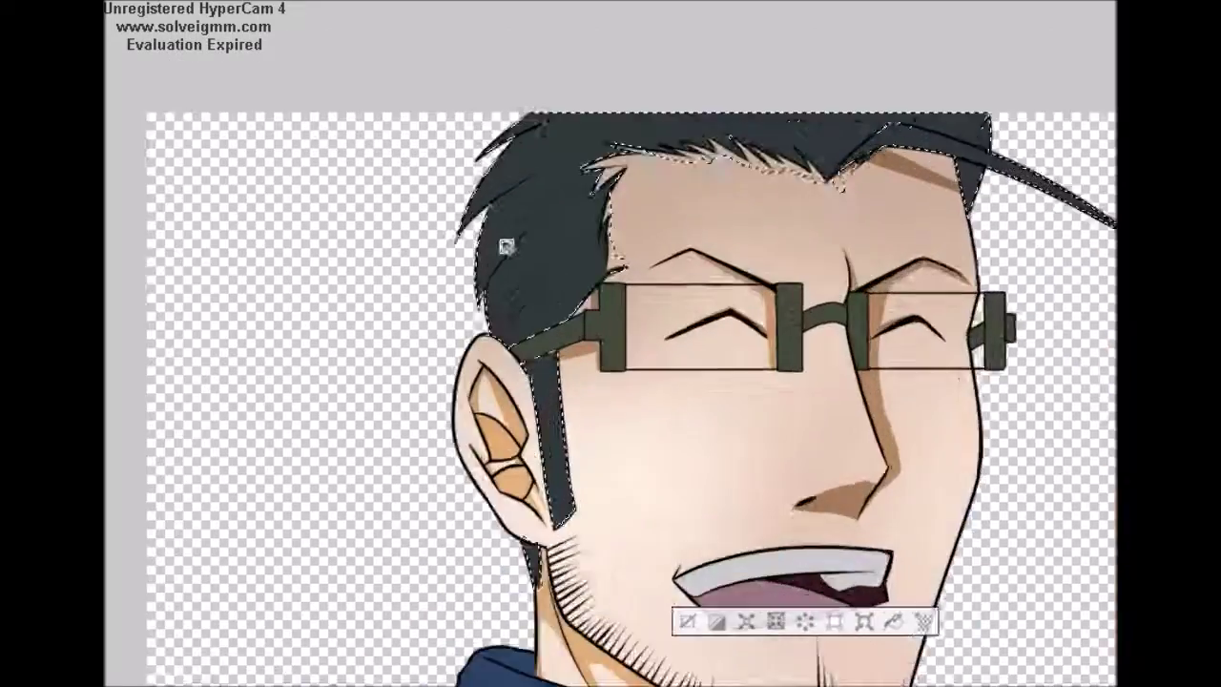
scroll(569, 336, "up", 3)
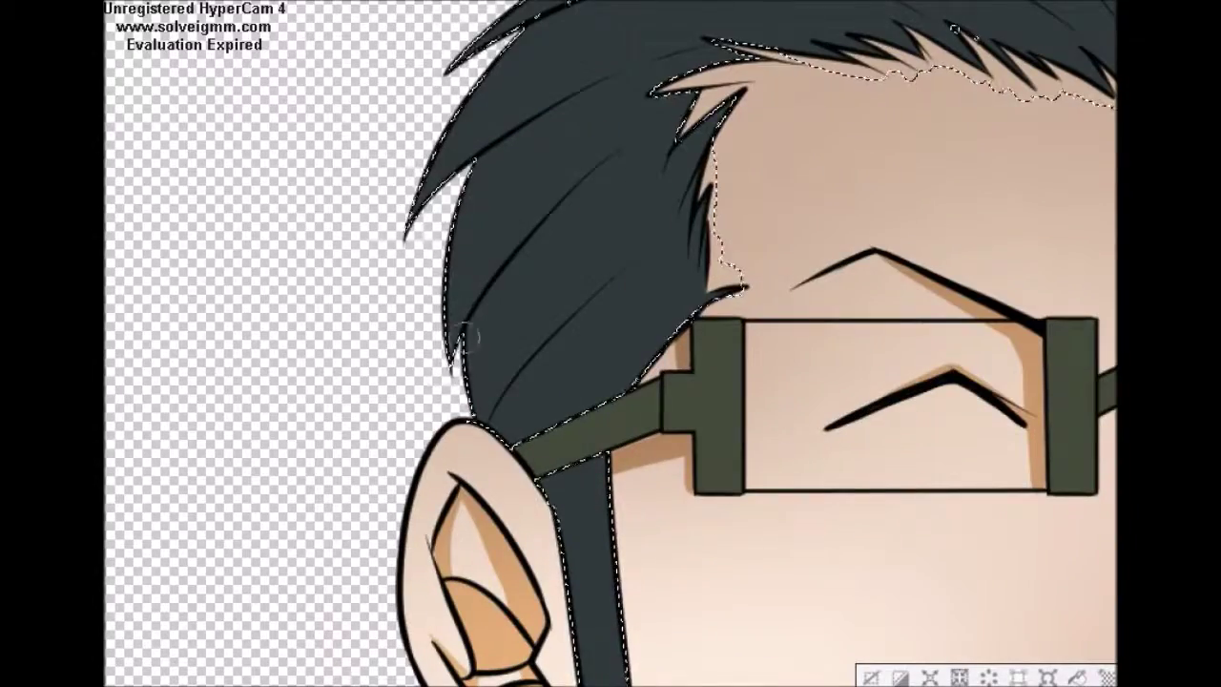
left_click_drag(671, 245, 469, 413)
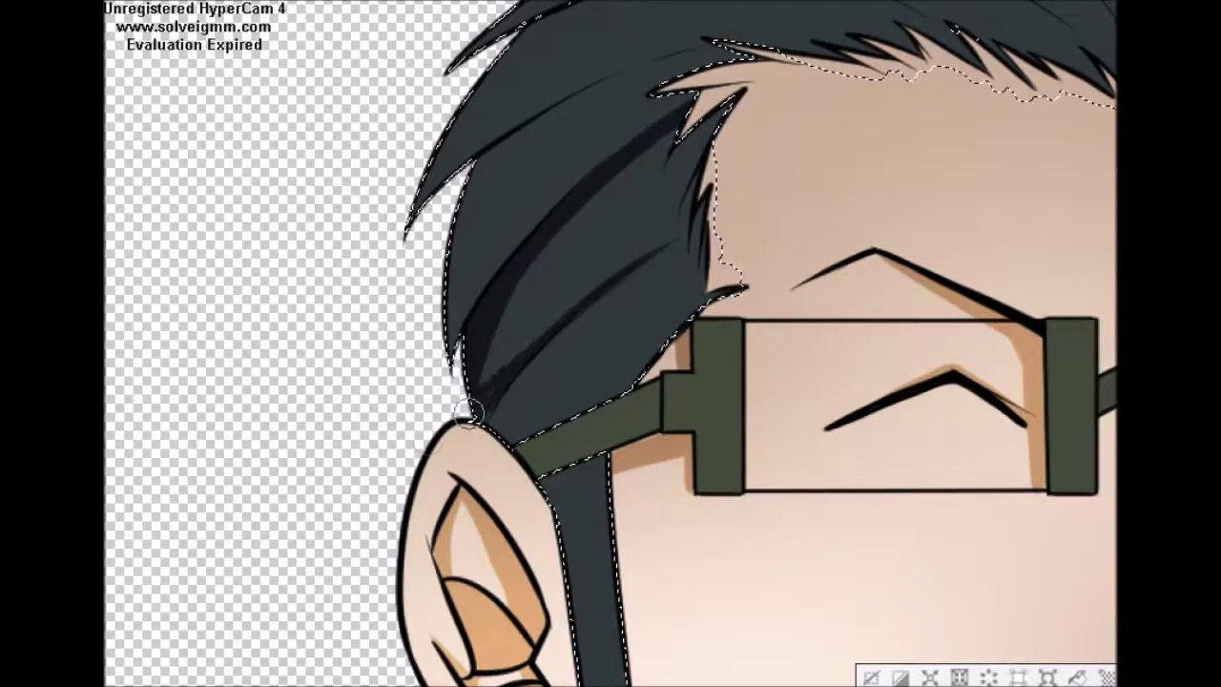
mouse_move(549, 488)
left_mouse_down()
mouse_move(550, 197)
mouse_move(578, 393)
left_mouse_up()
left_click_drag(542, 530, 537, 575)
Add dark shadow strokes to the hair tufts at the temple above the glasses arm.
scroll(542, 596, "down", 1)
scroll(679, 124, "up", 5)
left_click_drag(572, 144, 496, 327)
left_click_drag(577, 272, 534, 414)
left_click_drag(584, 334, 576, 553)
scroll(754, 221, "down", 5)
scroll(744, 219, "up", 2)
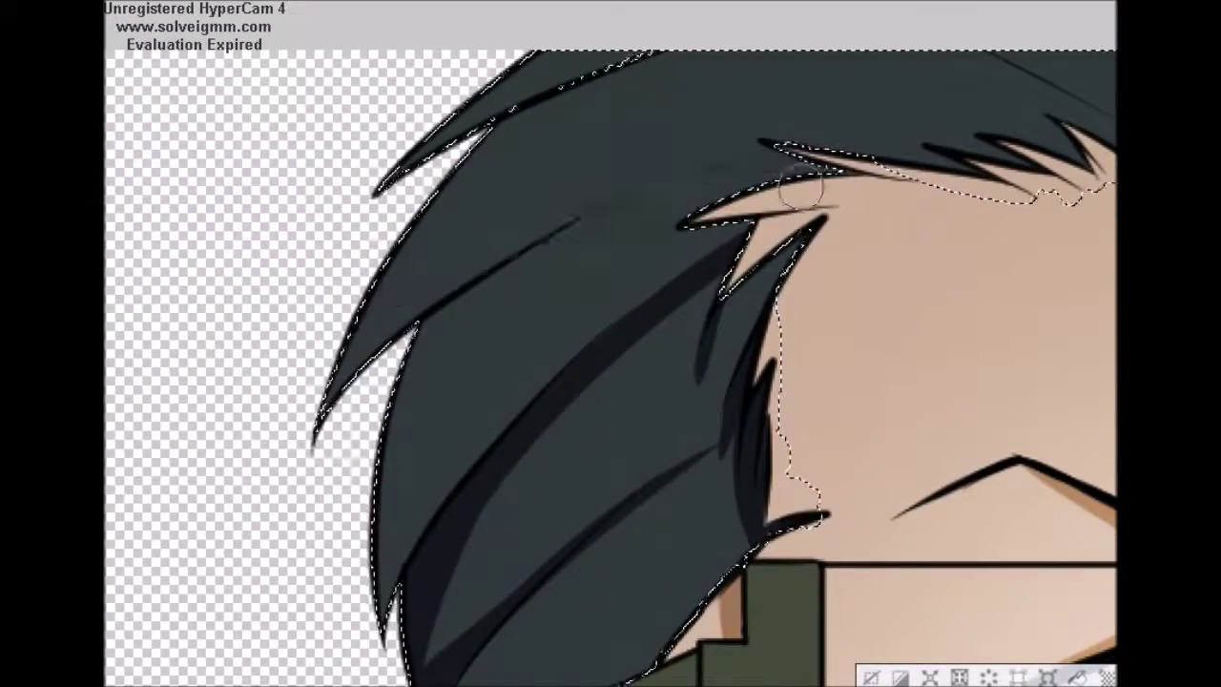
Paint dark shadow streaks through the swept-back hair above the forehead hairline.
mouse_move(1021, 96)
left_mouse_down()
mouse_move(575, 95)
mouse_move(694, 118)
left_mouse_up()
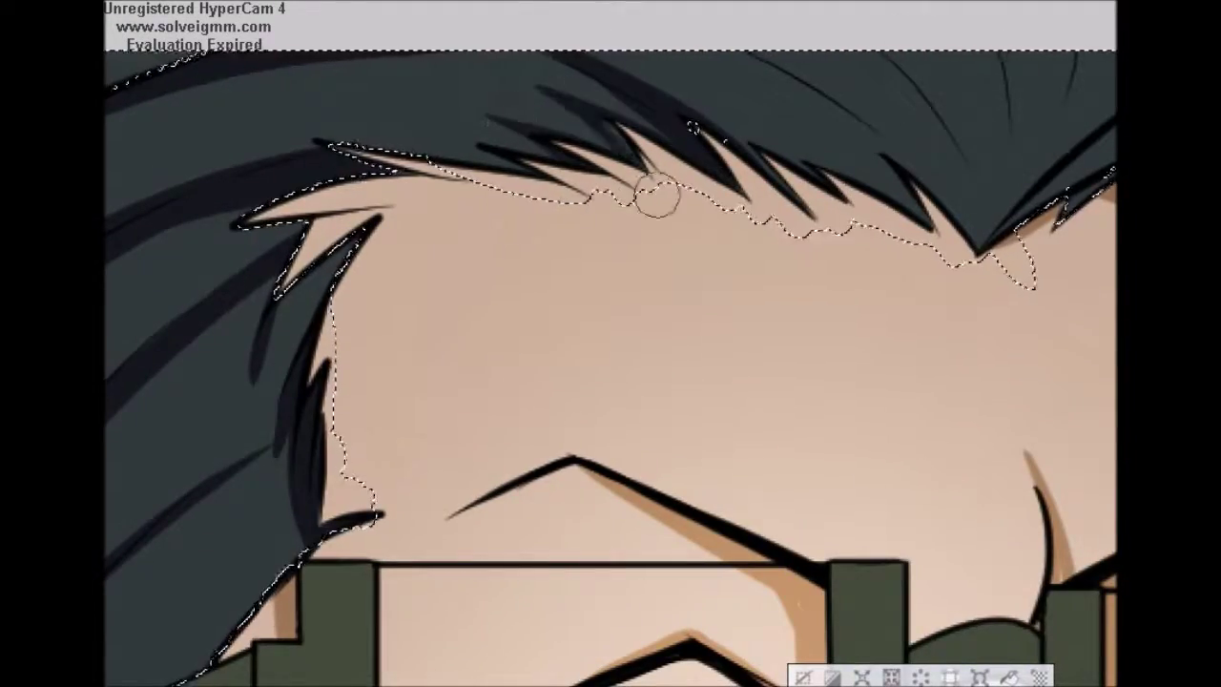
scroll(458, 191, "down", 3)
scroll(618, 165, "up", 3)
scroll(484, 275, "down", 5)
scroll(296, 334, "up", 3)
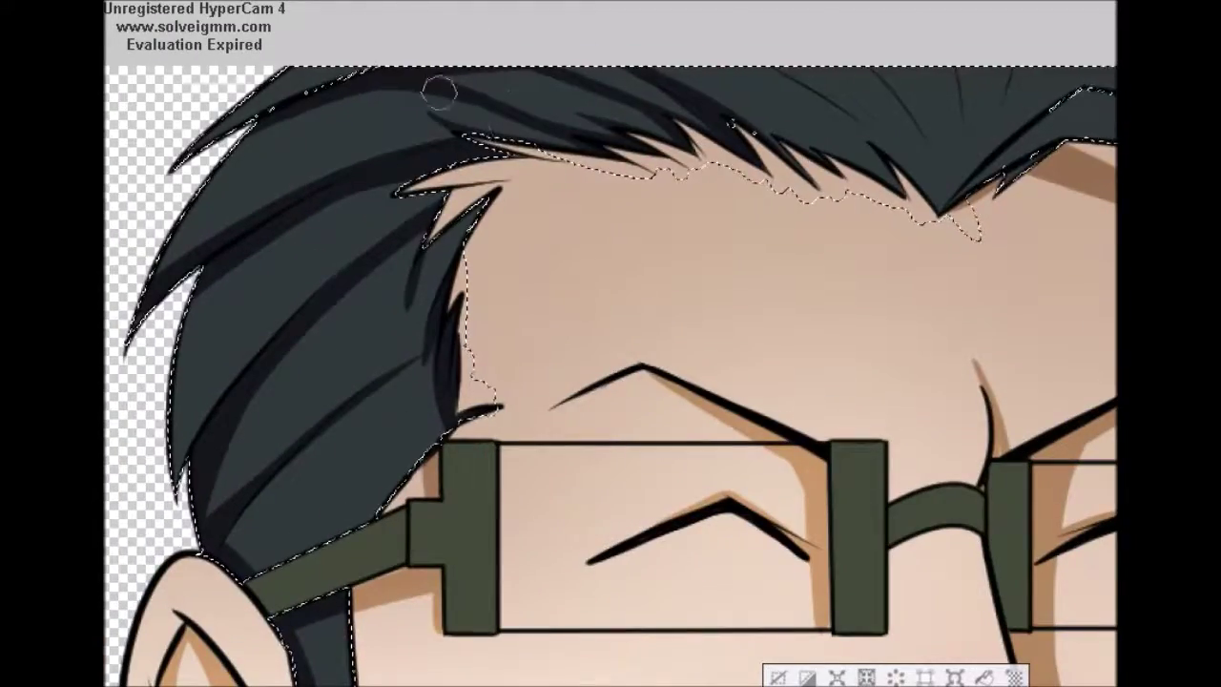
Thicken the side hair's shadows with additional dark tapered strokes between the strands down to the ear.
left_click_drag(443, 201, 318, 232)
left_click_drag(422, 250, 225, 516)
left_click_drag(416, 349, 239, 536)
left_click_drag(437, 389, 383, 502)
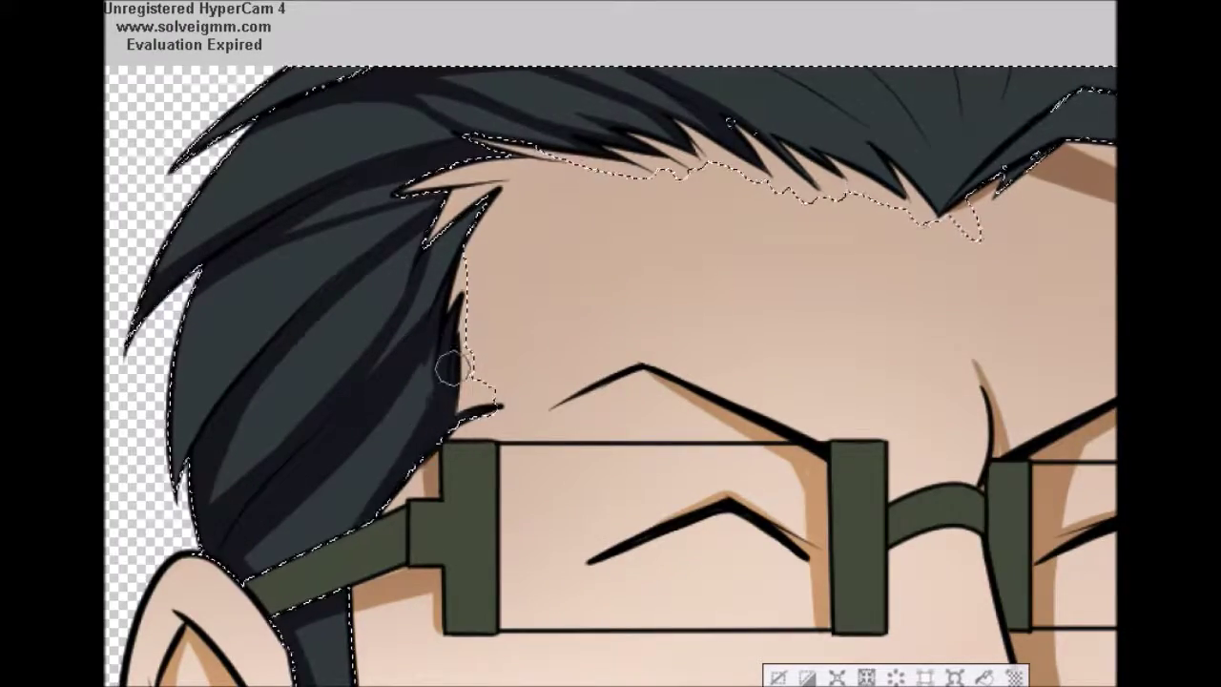
left_click_drag(456, 369, 383, 485)
left_click_drag(391, 239, 182, 429)
left_click_drag(355, 324, 208, 477)
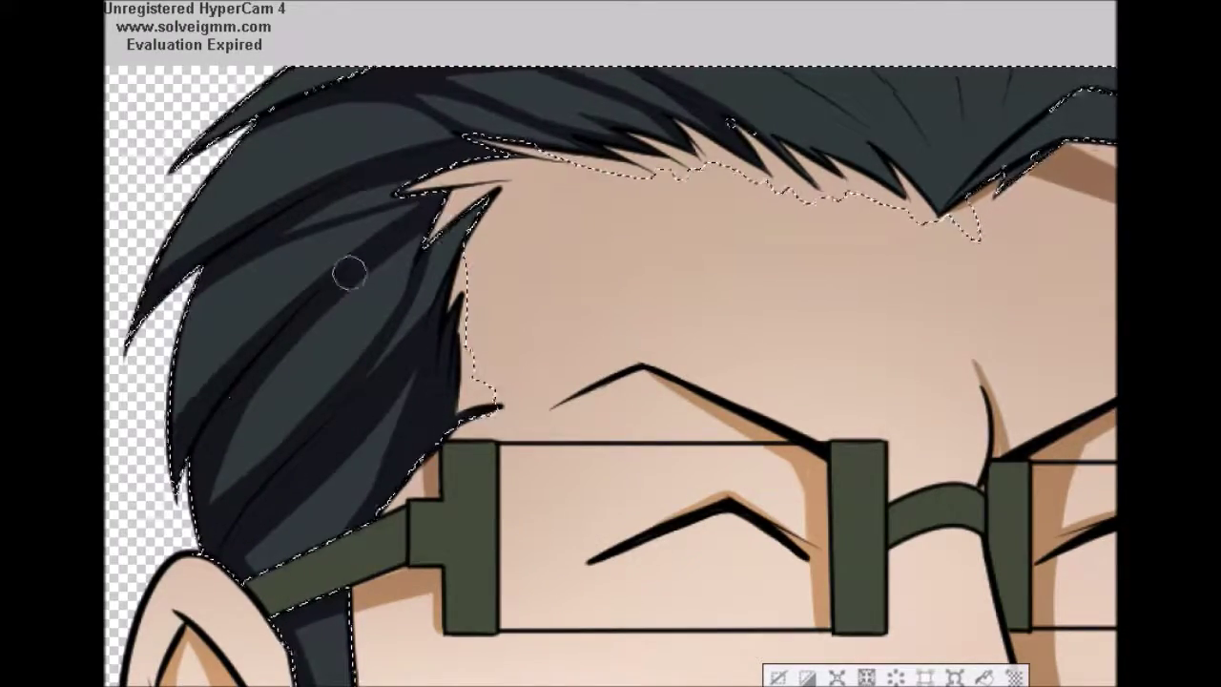
Shade the hair around the widow's peak and behind the long front strand with dark streaks.
scroll(841, 175, "down", 3)
scroll(1012, 133, "up", 3)
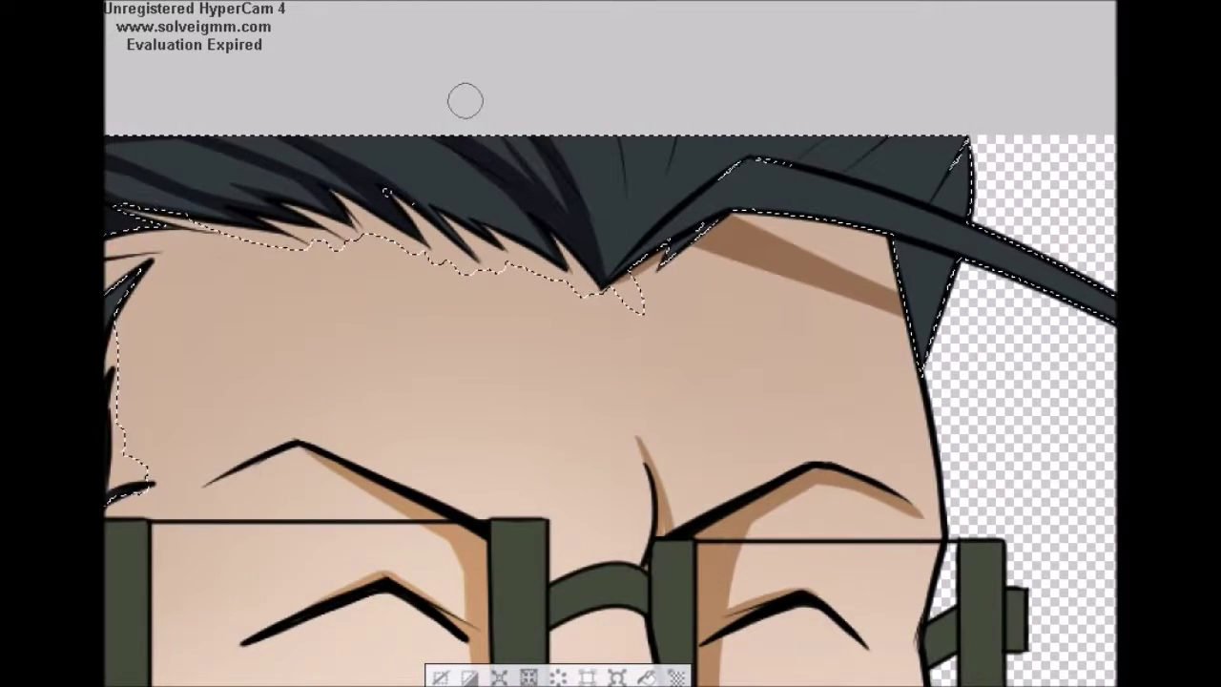
left_click_drag(534, 229, 453, 133)
mouse_move(594, 267)
left_mouse_down()
mouse_move(520, 143)
mouse_move(625, 141)
left_mouse_up()
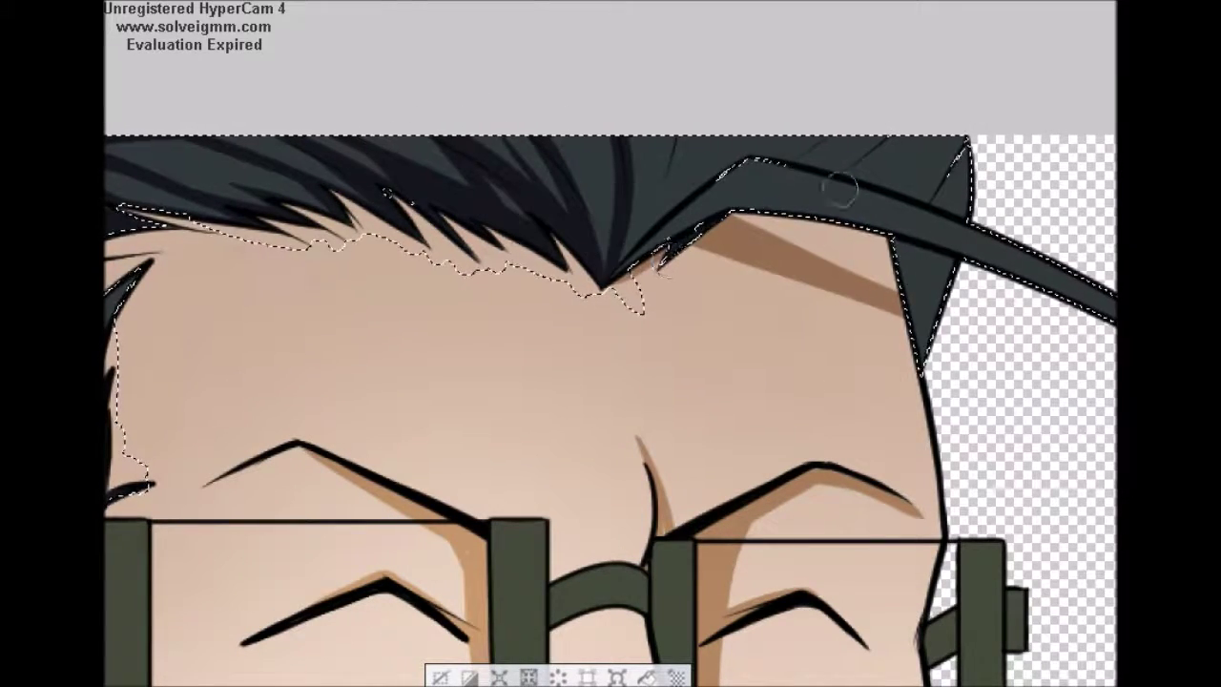
left_click_drag(630, 250, 722, 175)
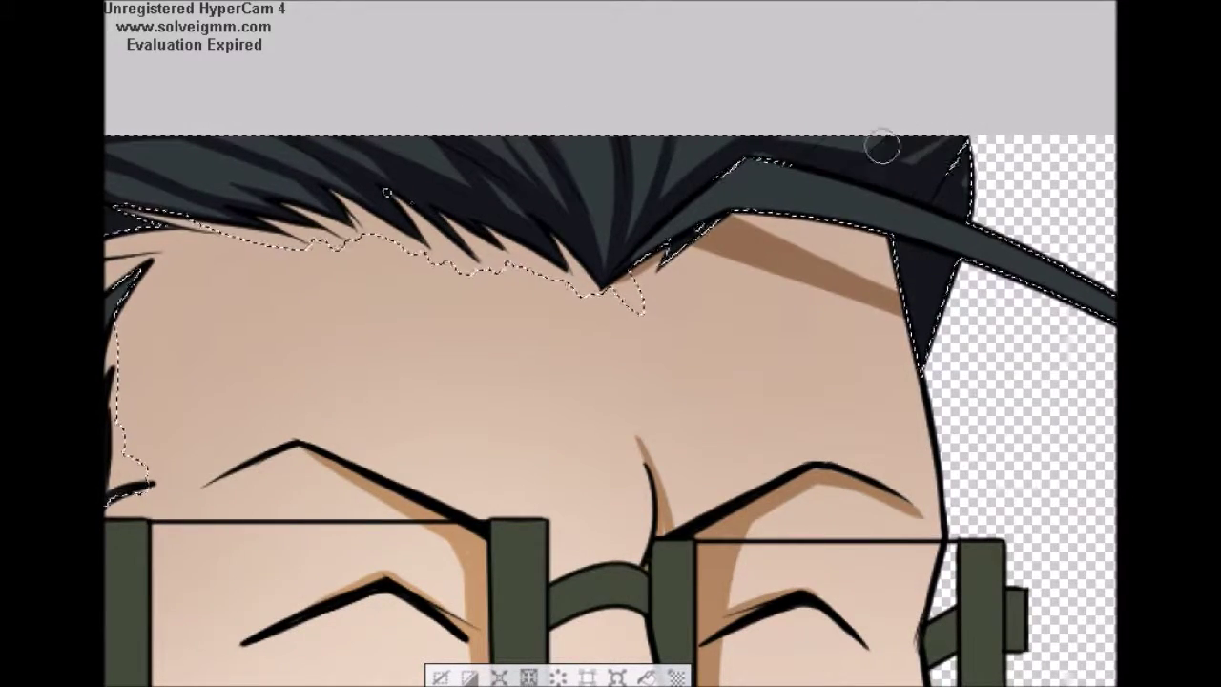
Paint a dark shadow along the long stray strand sweeping away from the forehead.
scroll(866, 262, "down", 3)
scroll(1047, 330, "up", 3)
left_click_drag(817, 202, 993, 304)
scroll(947, 284, "down", 2)
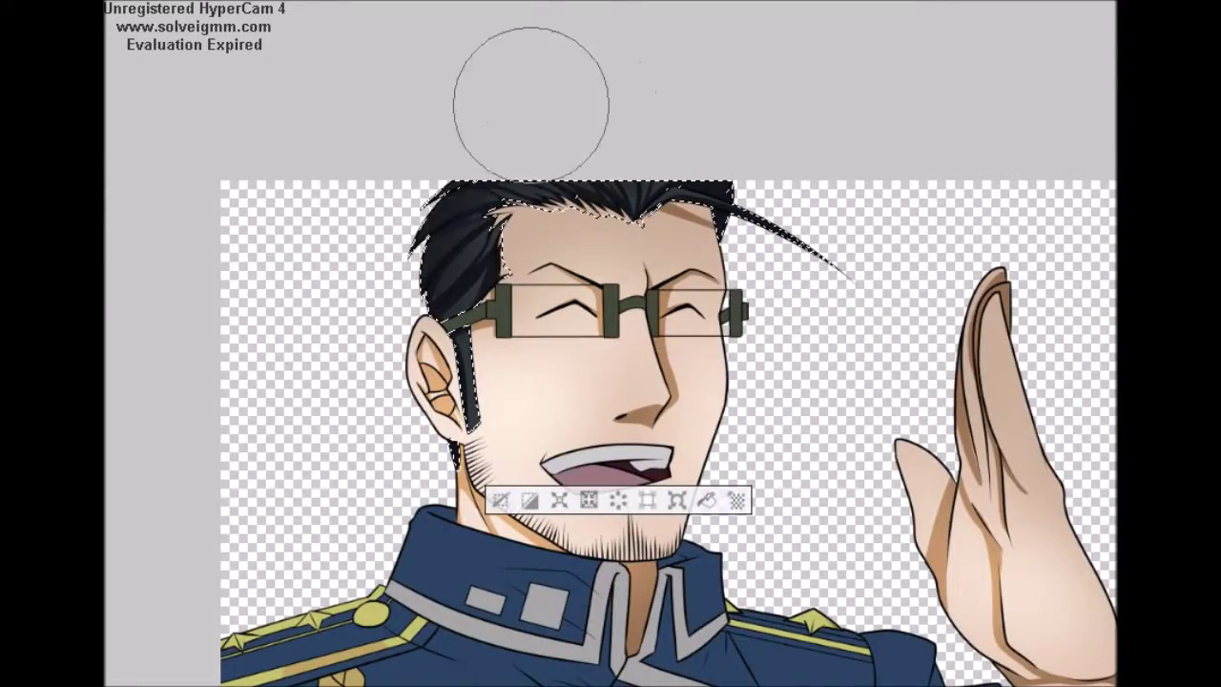
Try to paint soft light highlights across the side and top hair strands.
key("ctrl+Tab")
key("ctrl+Tab")
scroll(396, 275, "up", 3)
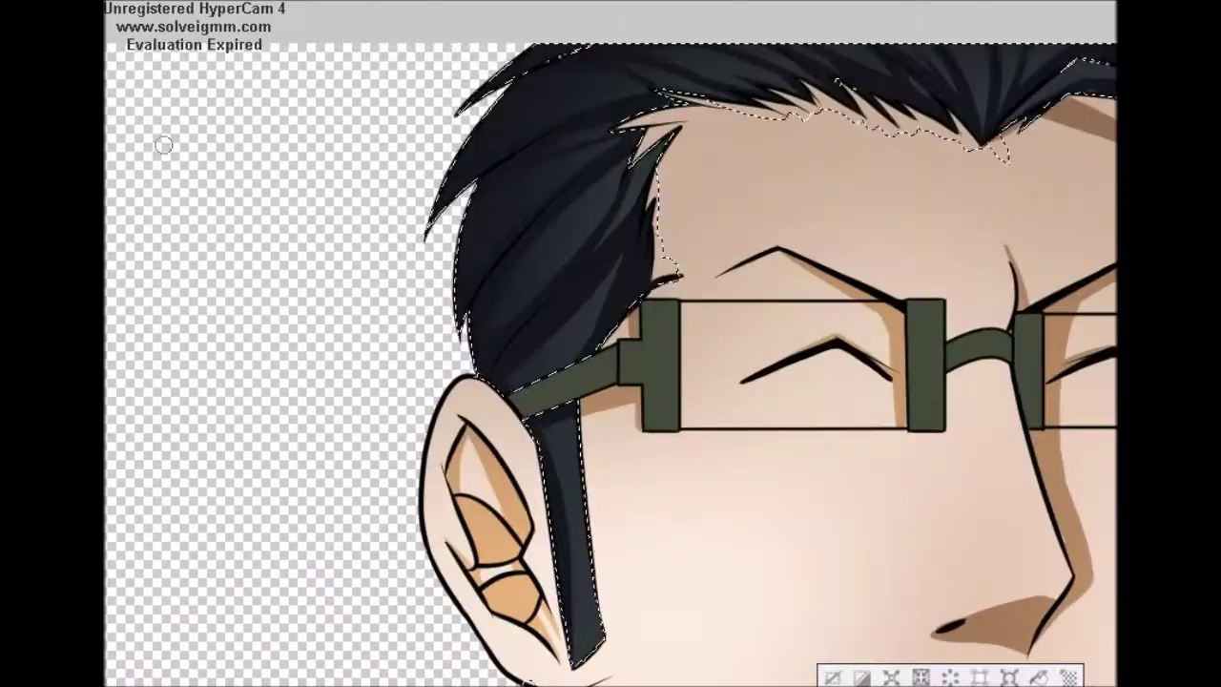
left_click_drag(606, 344, 670, 152)
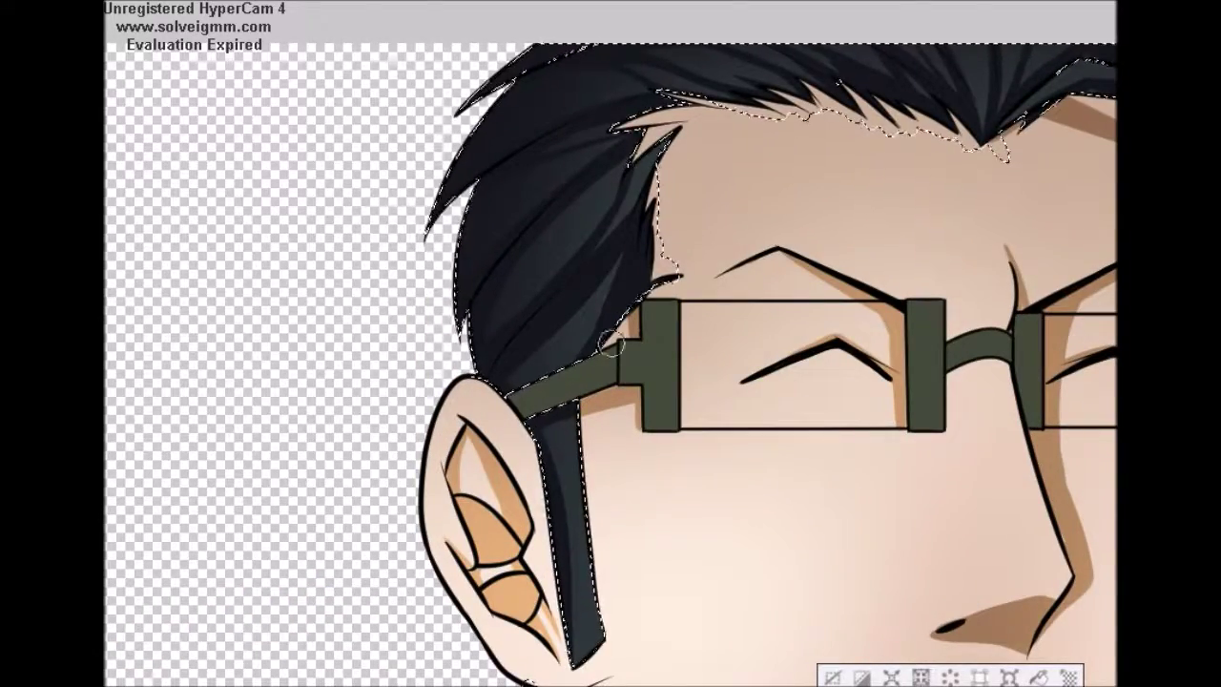
mouse_move(611, 343)
left_mouse_down()
mouse_move(499, 300)
mouse_move(480, 137)
mouse_move(564, 346)
mouse_move(586, 72)
mouse_move(791, 55)
left_mouse_up()
scroll(658, 63, "right", 5)
left_click_drag(361, 200, 263, 304)
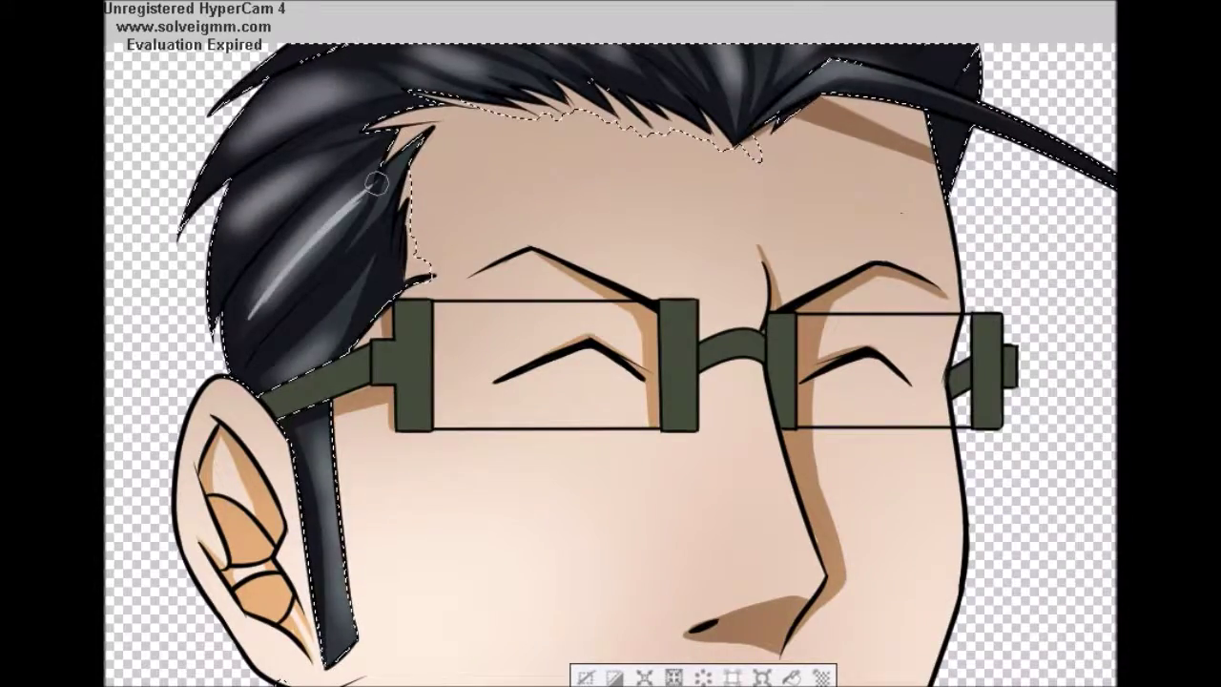
key("ctrl+z")
key("ctrl+z")
key("ctrl+z")
key("ctrl+z")
scroll(489, 75, "down", 1)
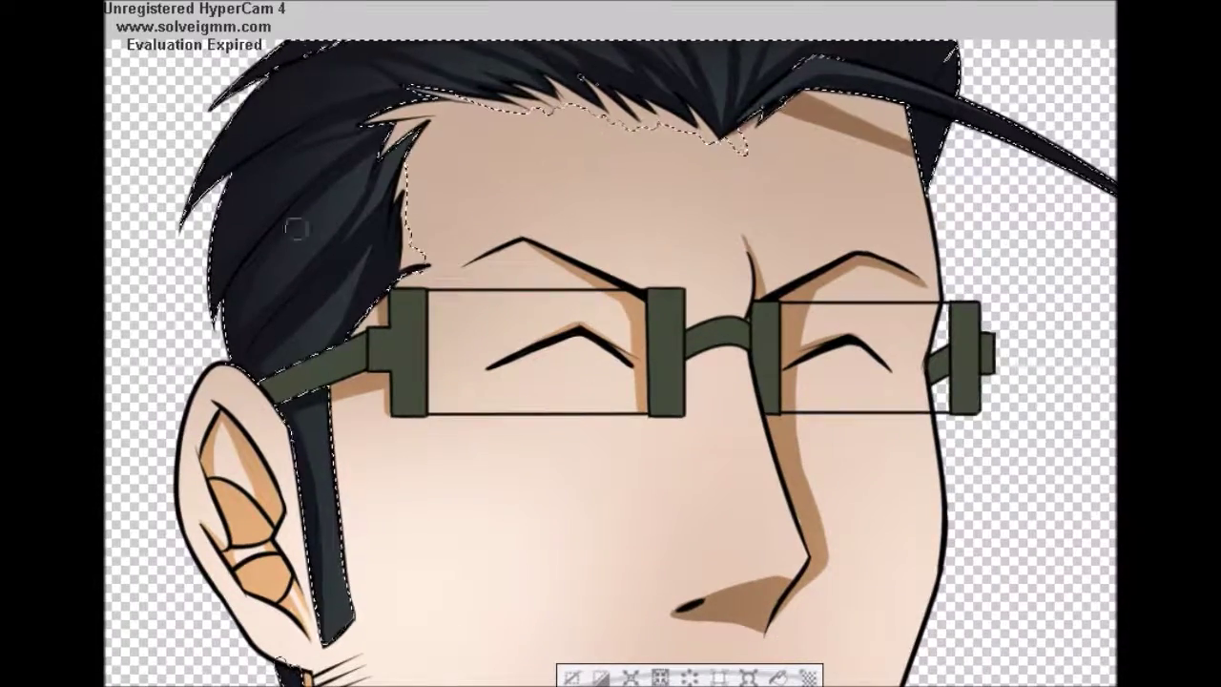
Try to paint crisp white highlight streaks on the side and top strands of the hair.
left_click_drag(257, 296, 338, 205)
left_click_drag(230, 232, 312, 173)
left_click_drag(237, 203, 288, 175)
mouse_move(216, 158)
left_mouse_down()
mouse_move(340, 84)
mouse_move(433, 80)
left_mouse_up()
key("ctrl+z")
mouse_move(425, 52)
left_mouse_down()
mouse_move(500, 78)
mouse_move(722, 33)
mouse_move(725, 57)
mouse_move(273, 382)
left_mouse_up()
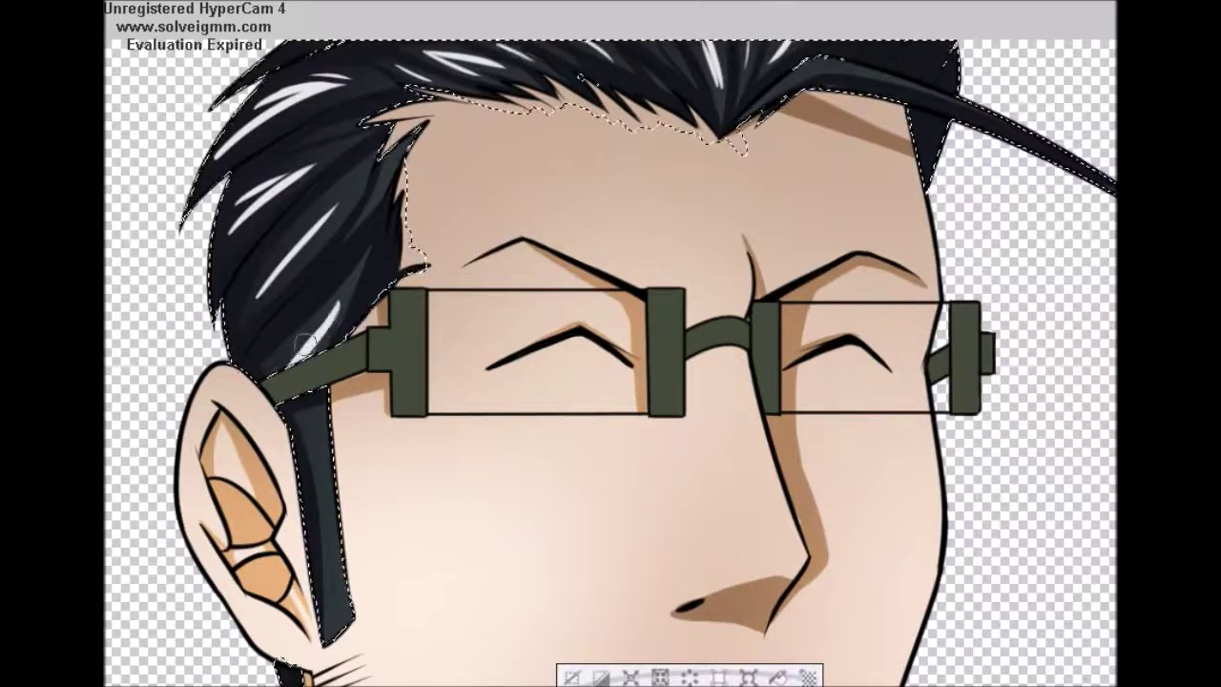
left_click(321, 9)
mouse_move(395, 76)
left_mouse_down()
mouse_move(551, 84)
mouse_move(417, 78)
left_mouse_up()
left_click(984, 43)
left_click(638, 212)
scroll(662, 246, "down", 3)
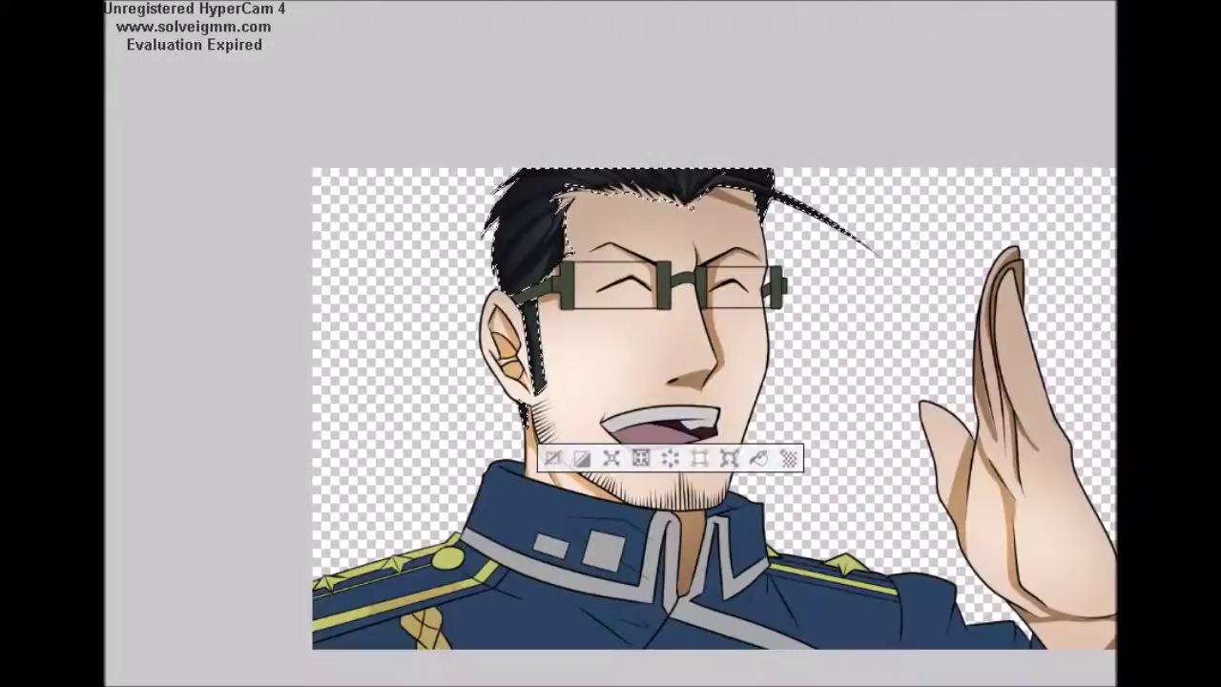
Replace the hair selection with the glasses frame and paint dark green shadows on its arms, bars and bridge.
key("ctrl+d")
scroll(318, 57, "down", 2)
scroll(589, 268, "up", 1)
scroll(477, 197, "up", 3)
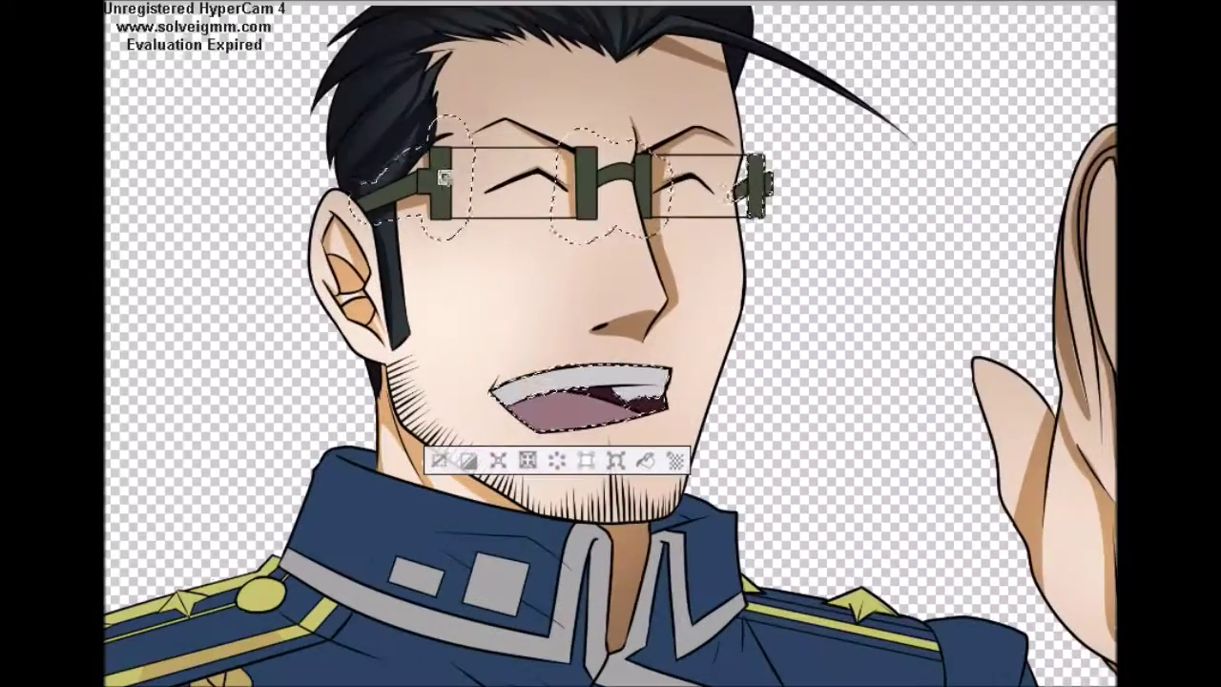
key("ctrl+plus")
key("ctrl+plus")
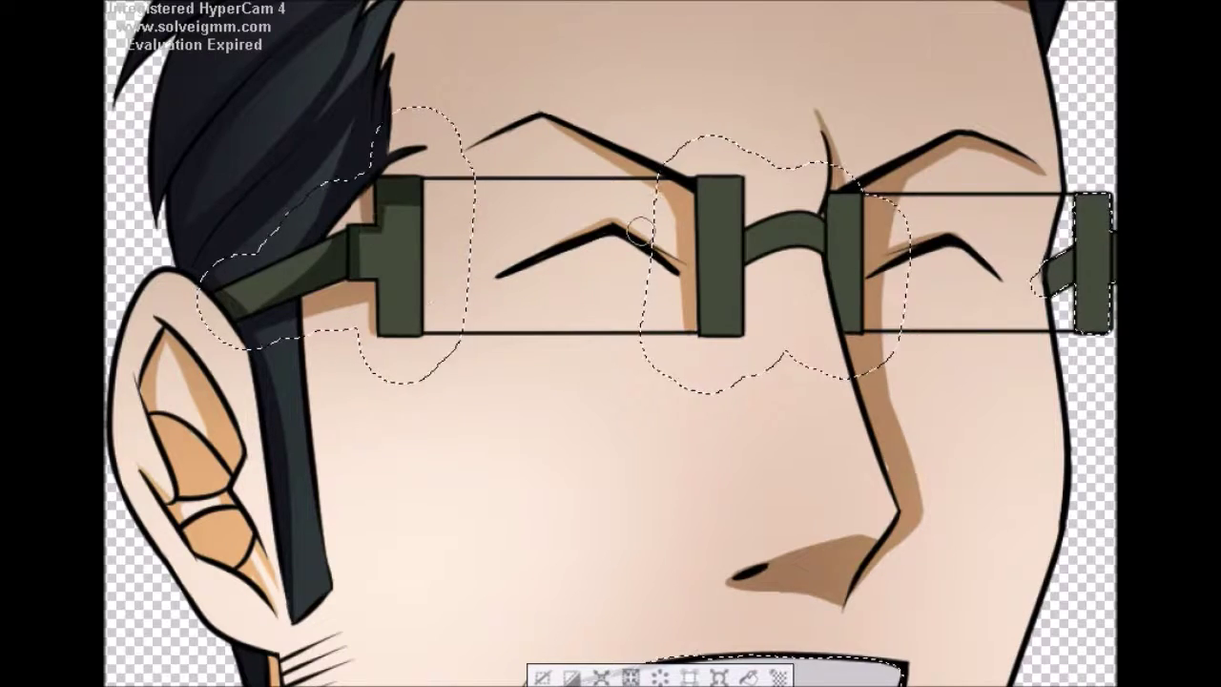
left_click_drag(704, 183, 705, 329)
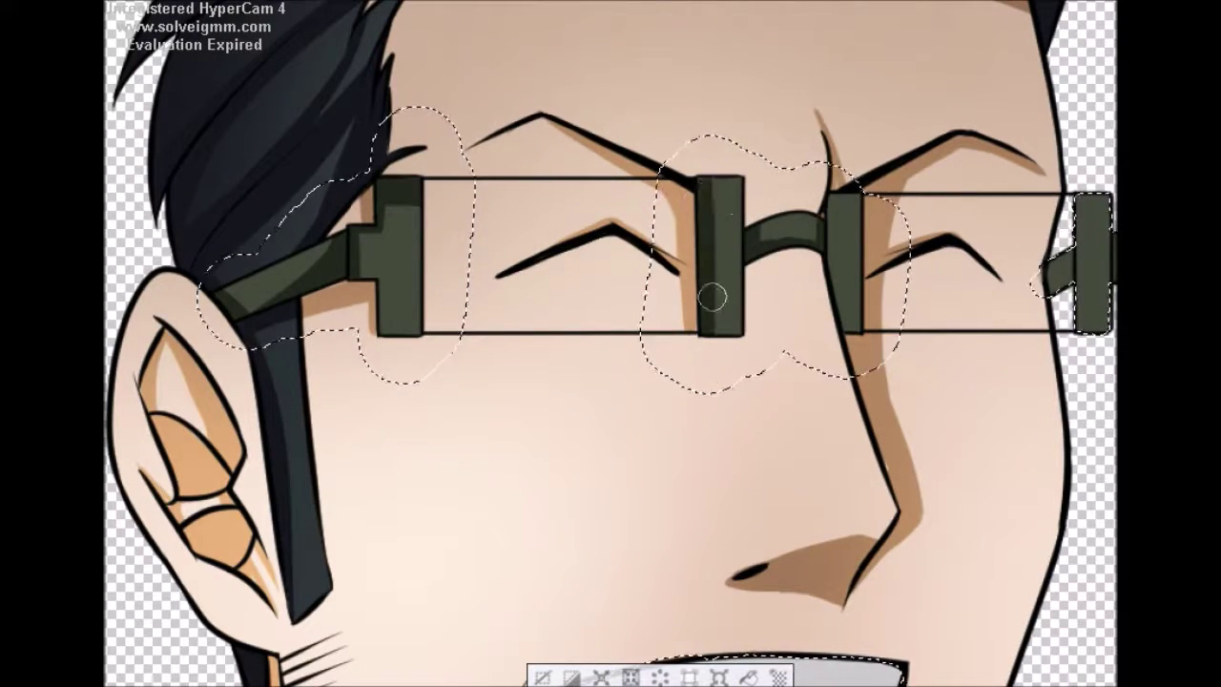
left_click_drag(834, 196, 849, 327)
left_click_drag(1066, 259, 1051, 287)
scroll(1019, 352, "right", 1)
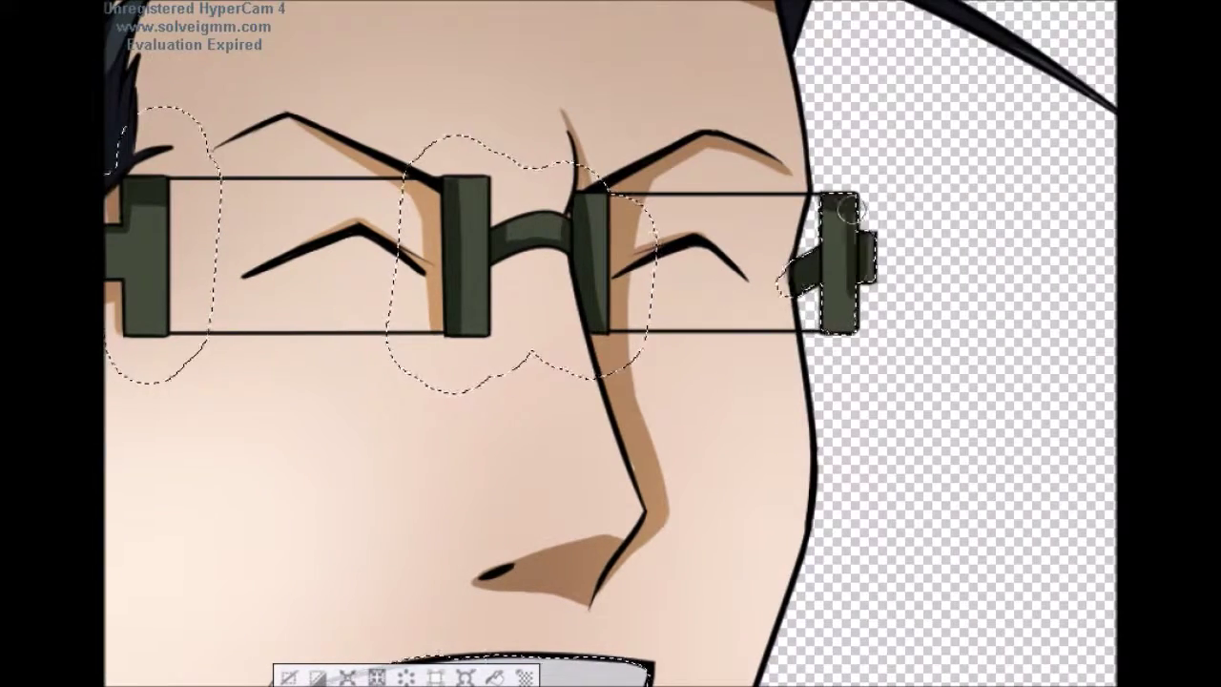
Enlarge the brush and airbrush a soft dark gradient across the glasses frame.
key("ctrl+minus")
key("bracketright")
key("bracketright")
key("bracketright")
key("bracketright")
mouse_move(217, 194)
left_mouse_down()
mouse_move(647, 191)
mouse_move(698, 218)
left_mouse_up()
mouse_move(298, 243)
left_mouse_down()
mouse_move(778, 264)
mouse_move(783, 302)
left_mouse_up()
key("ctrl+d")
key("ctrl+minus")
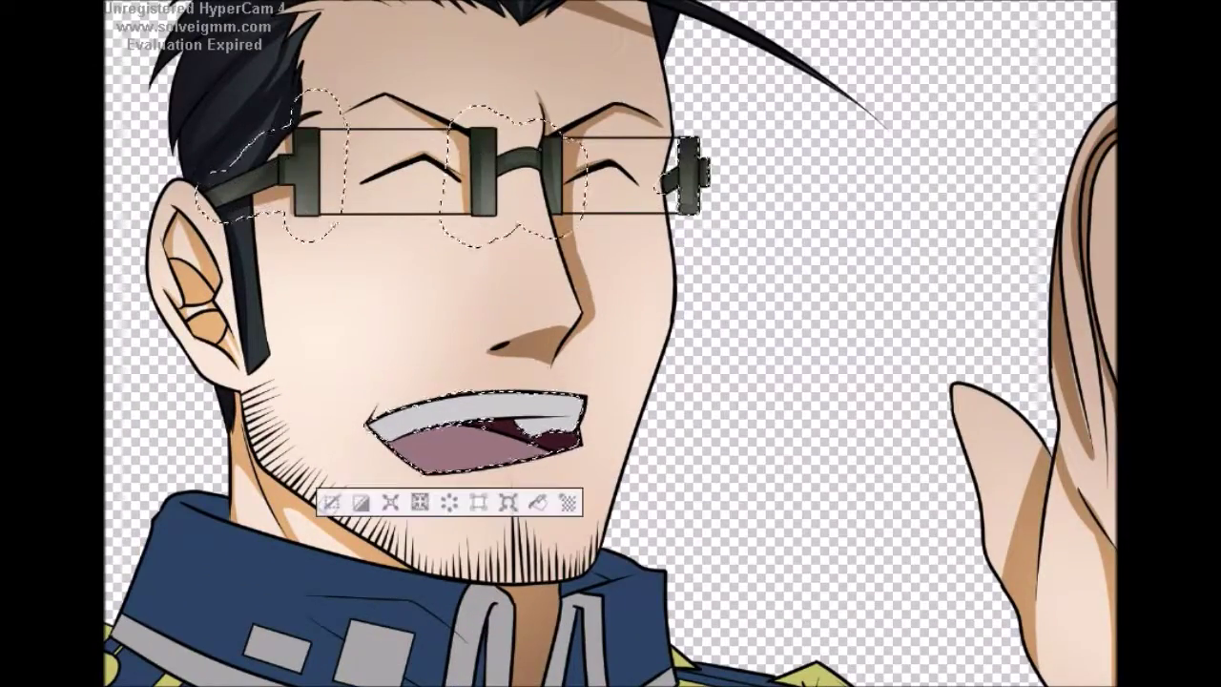
Select the teeth, airbrush soft grey shadows at both ends of the mouth, and clear the selection.
scroll(477, 401, "up", 5)
key("ctrl+d")
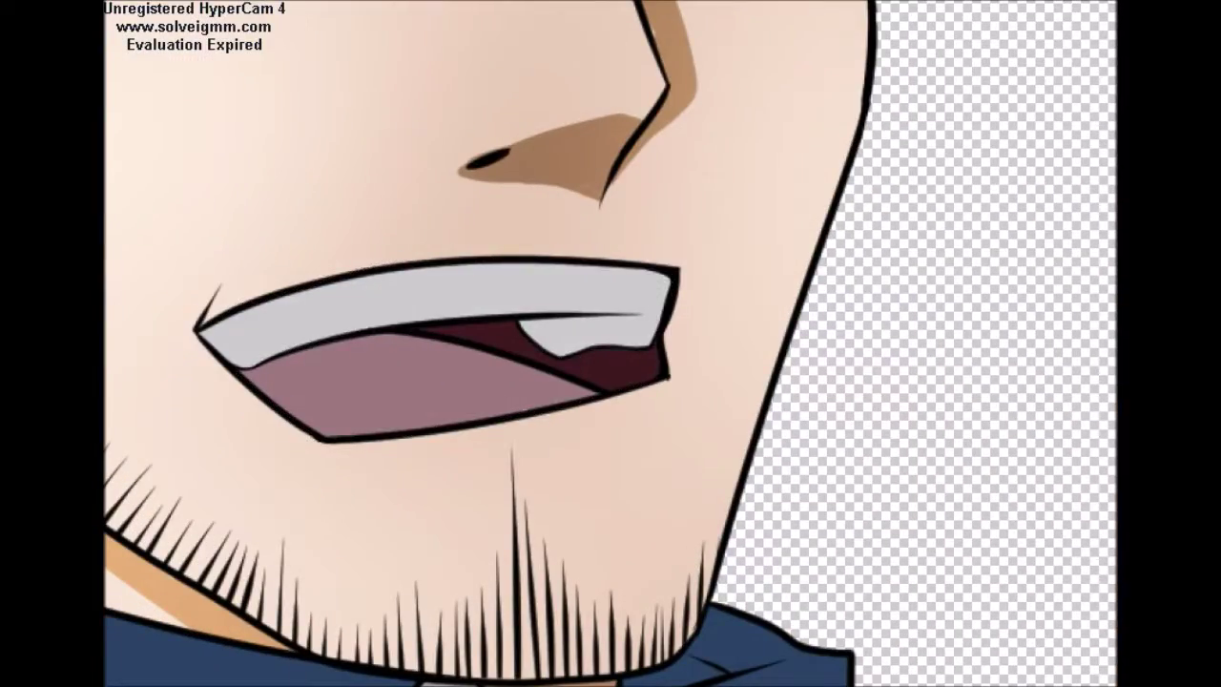
left_click(430, 291)
left_click_drag(172, 355, 216, 371)
left_click_drag(730, 376, 598, 416)
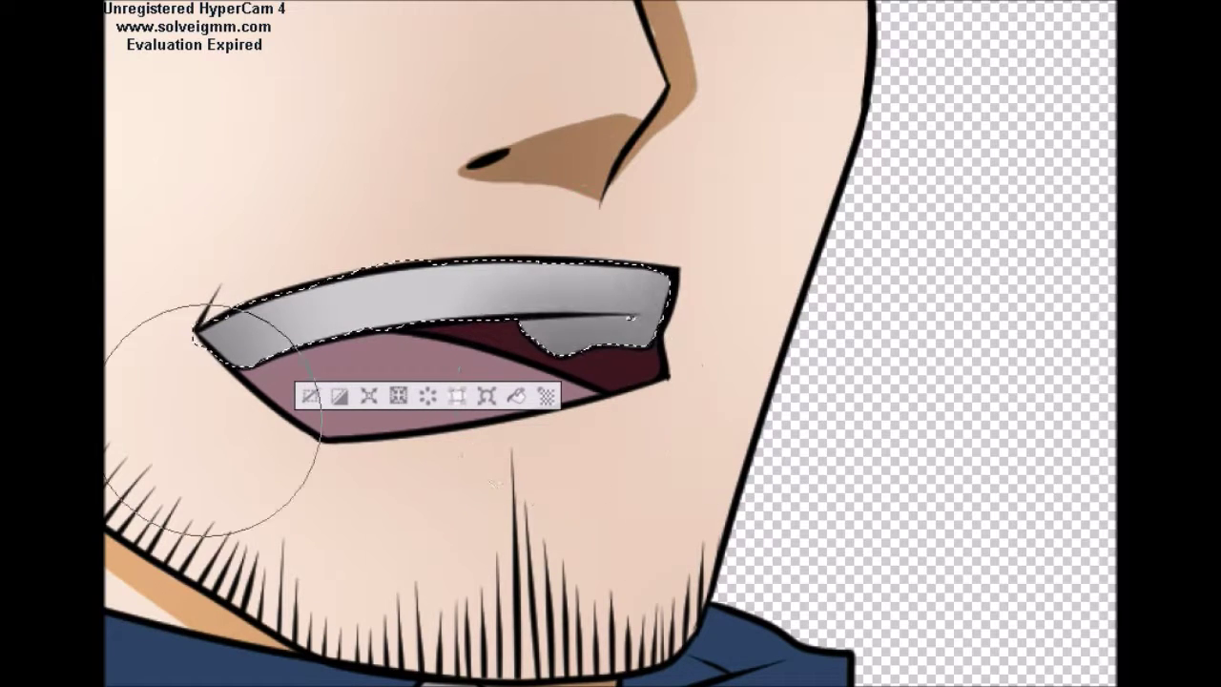
key("ctrl+d")
Select the tongue and airbrush soft dark shading and a lighter tone onto it.
left_click(409, 393)
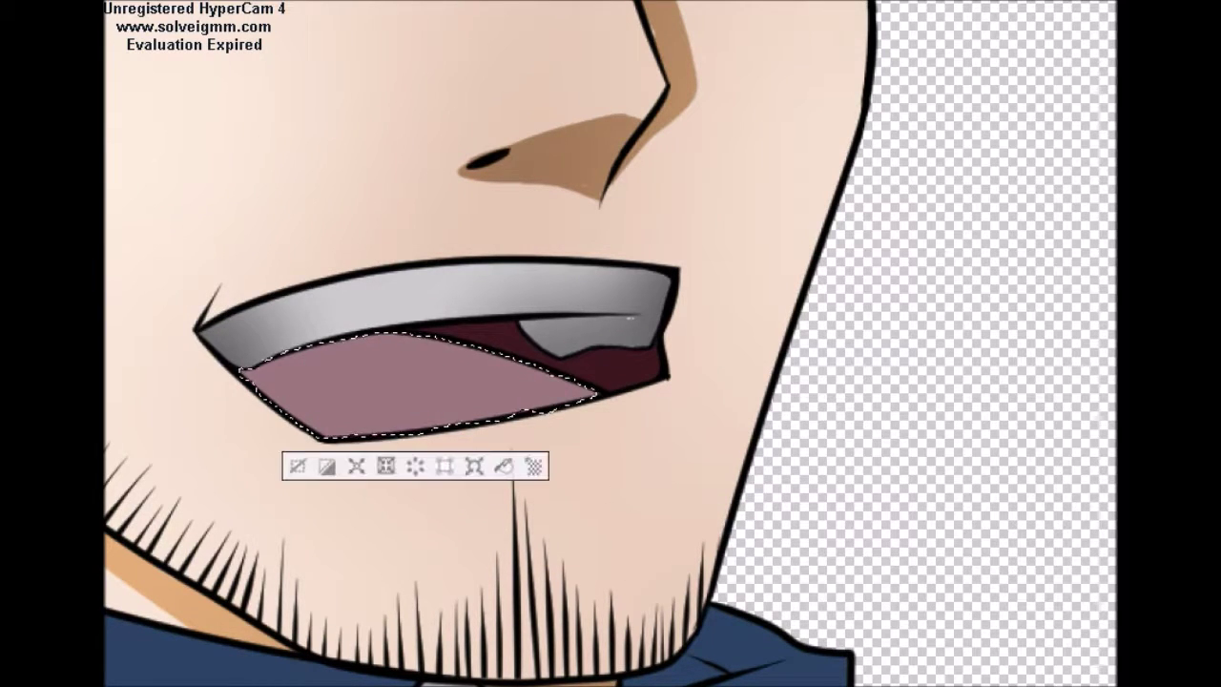
left_click_drag(381, 272, 235, 302)
key("x")
mouse_move(706, 443)
left_mouse_down()
mouse_move(372, 485)
mouse_move(450, 434)
left_mouse_up()
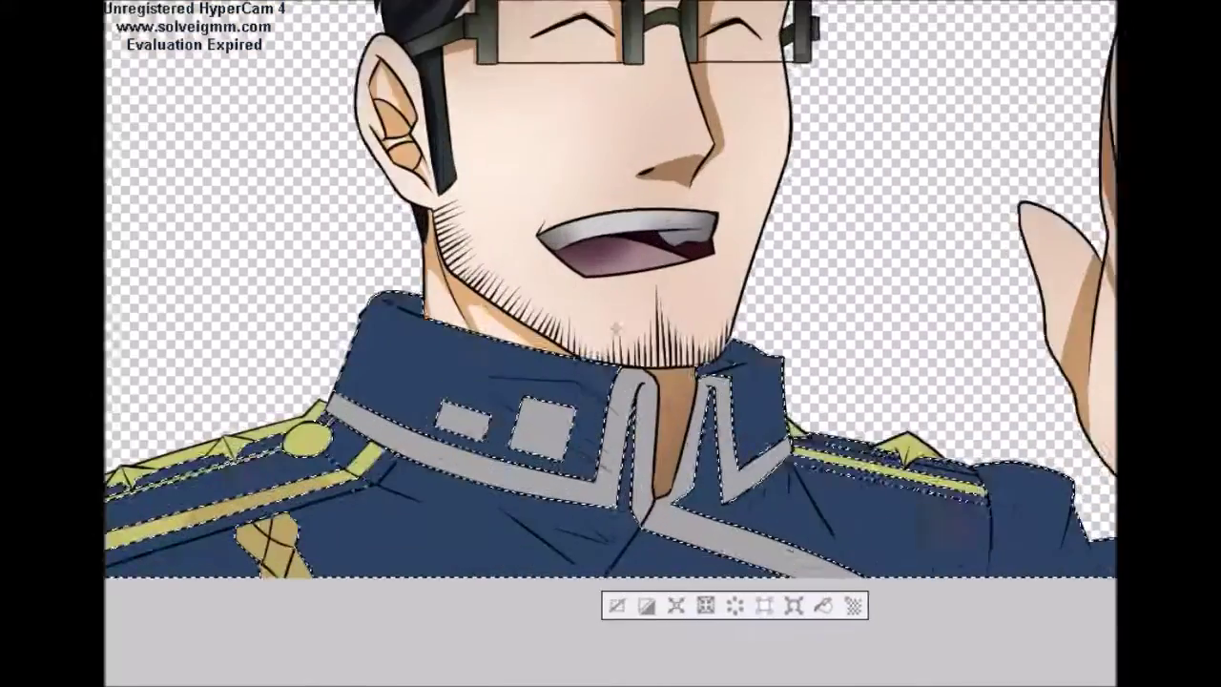
Sample the dark navy uniform swatch and paint hard shadow shapes on the collar around the patches and beneath the chin.
scroll(610, 343, "down", 1)
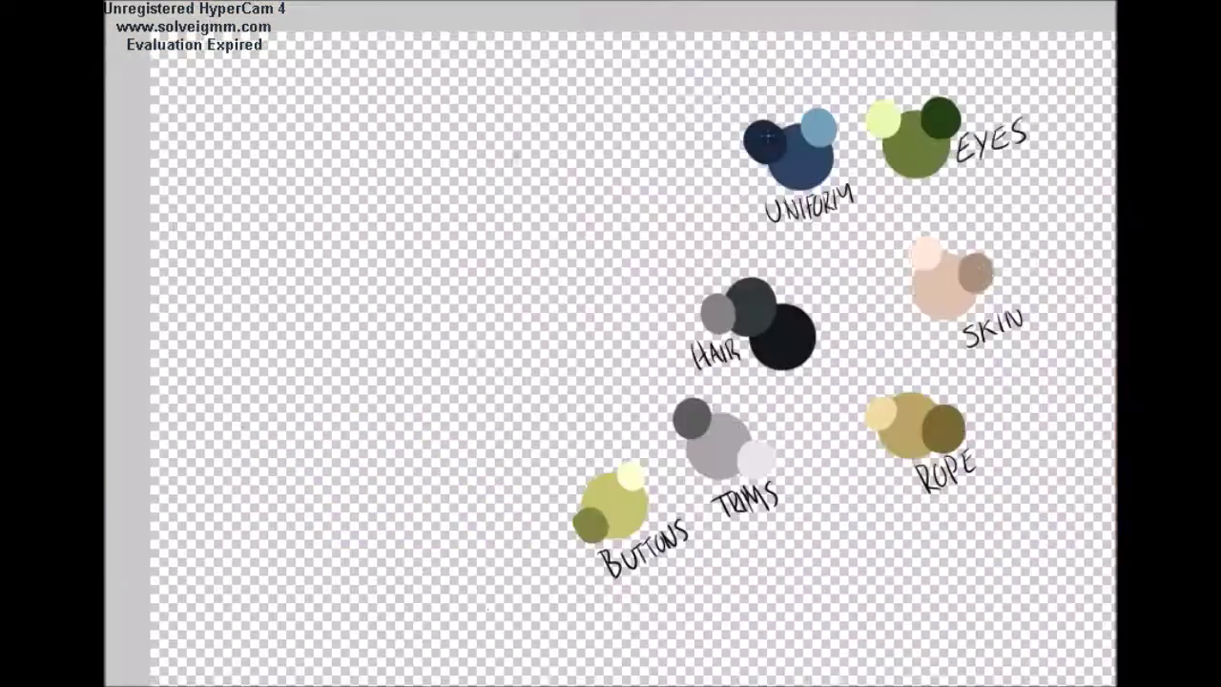
scroll(610, 344, "up", 3)
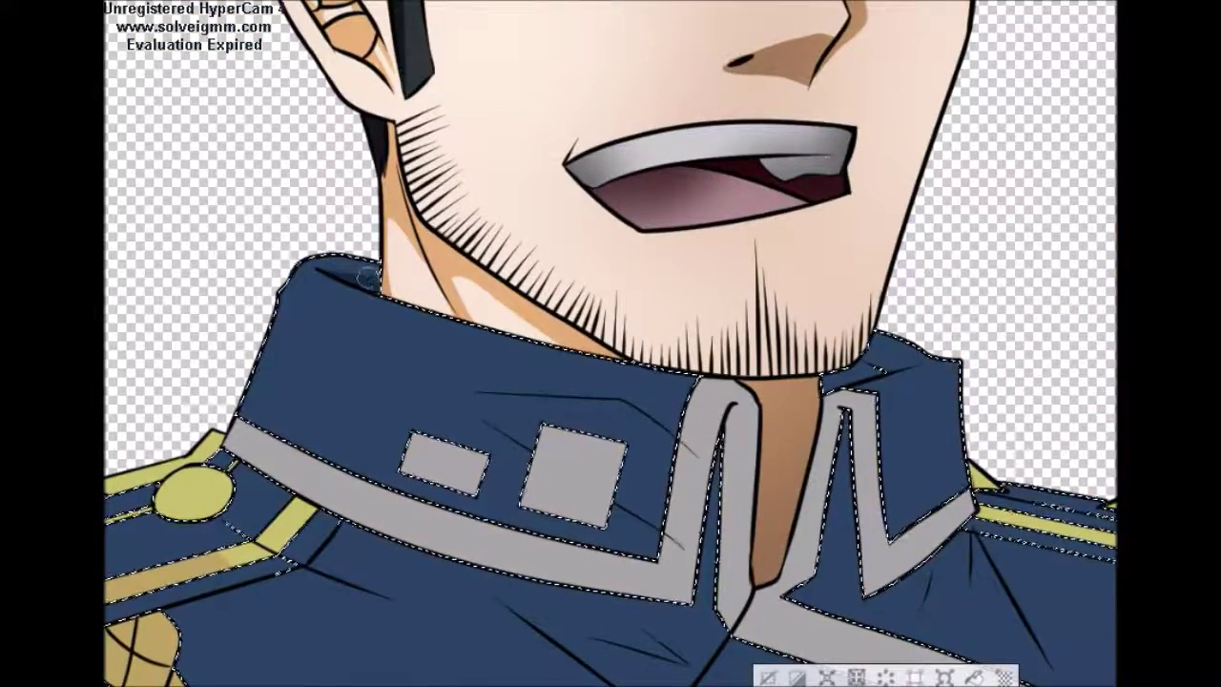
left_click_drag(511, 431, 658, 527)
left_click_drag(658, 431, 549, 423)
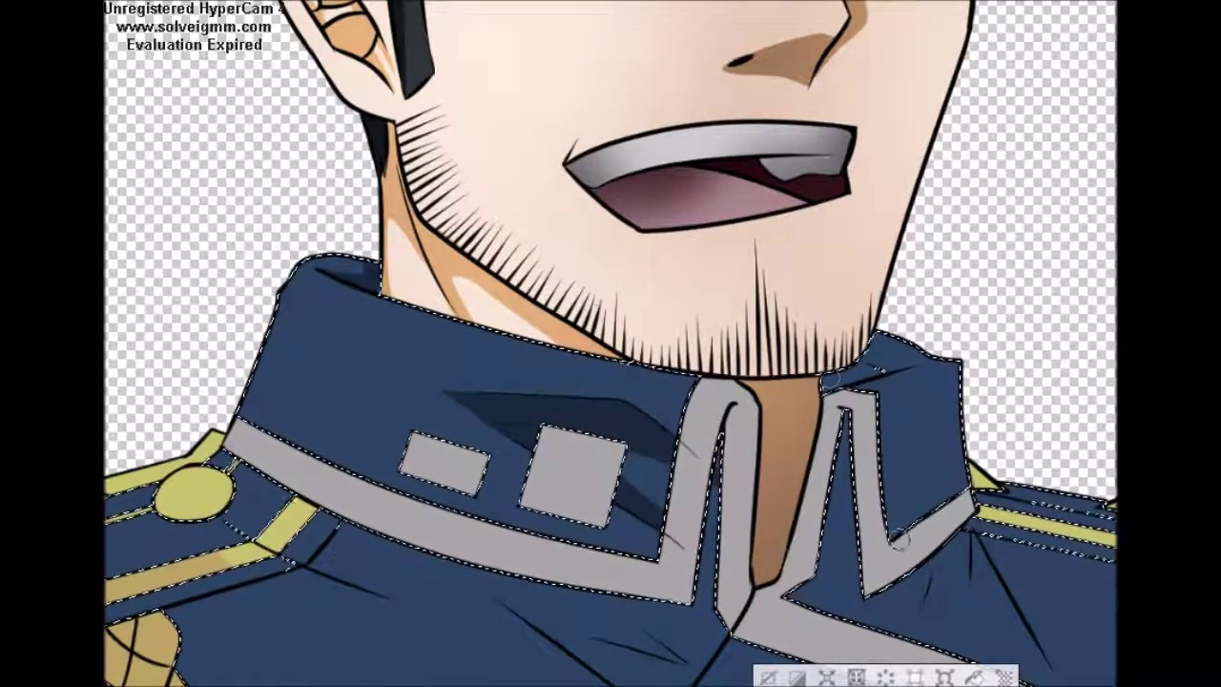
left_click_drag(879, 373, 877, 374)
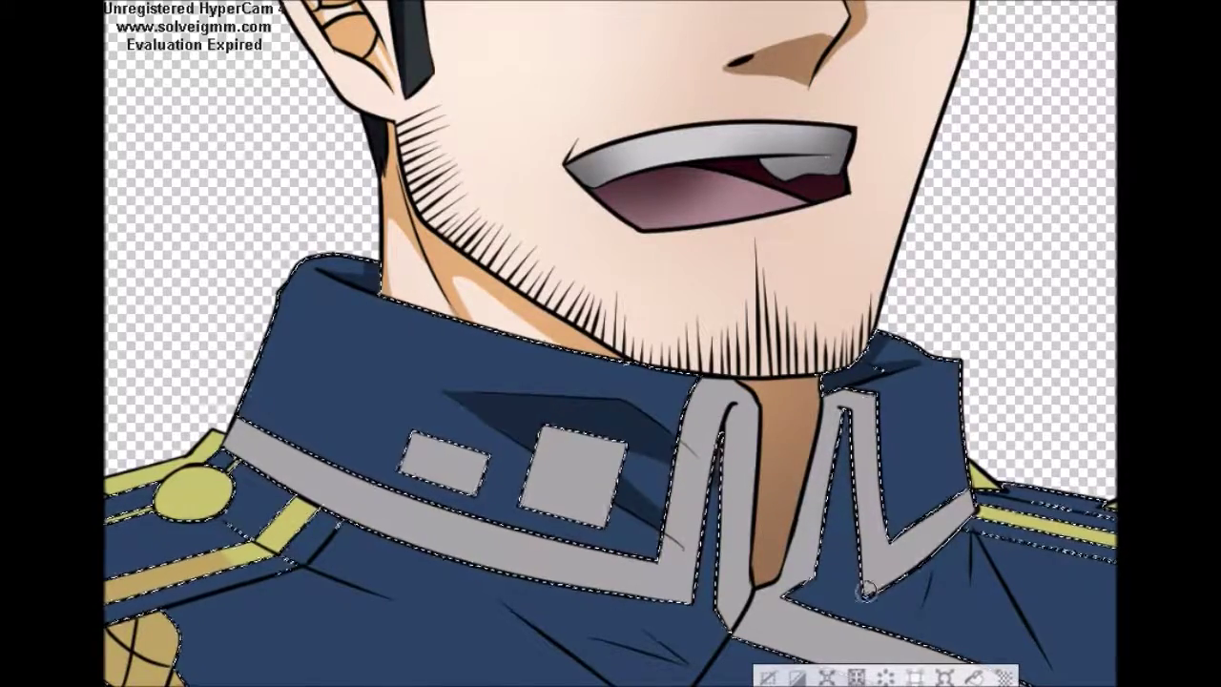
Paint dark navy shadows inside the collar opening, along the jacket folds below it, and beneath the epaulette beside the rope.
scroll(674, 378, "down", 3)
left_click_drag(717, 277, 704, 430)
mouse_move(674, 486)
left_mouse_down()
mouse_move(565, 451)
mouse_move(635, 524)
left_mouse_up()
mouse_move(767, 481)
left_mouse_down()
mouse_move(687, 557)
mouse_move(733, 469)
left_mouse_up()
scroll(477, 393, "left", 3)
left_click_drag(430, 343, 447, 355)
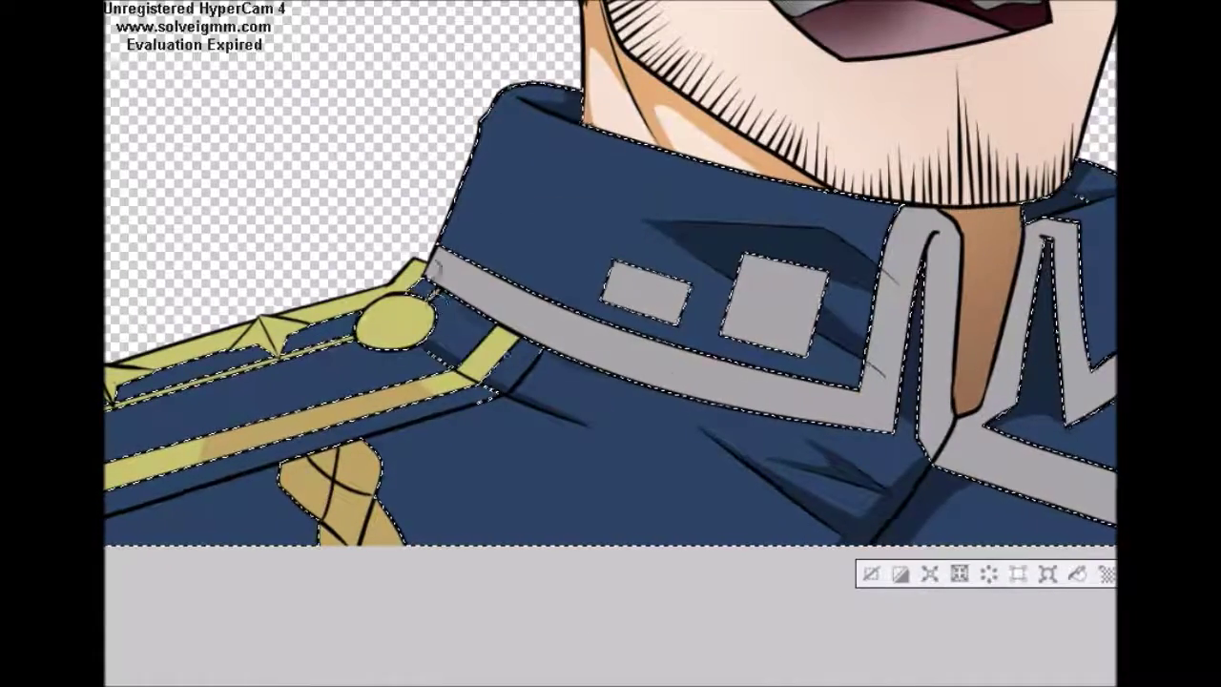
scroll(524, 414, "left", 3)
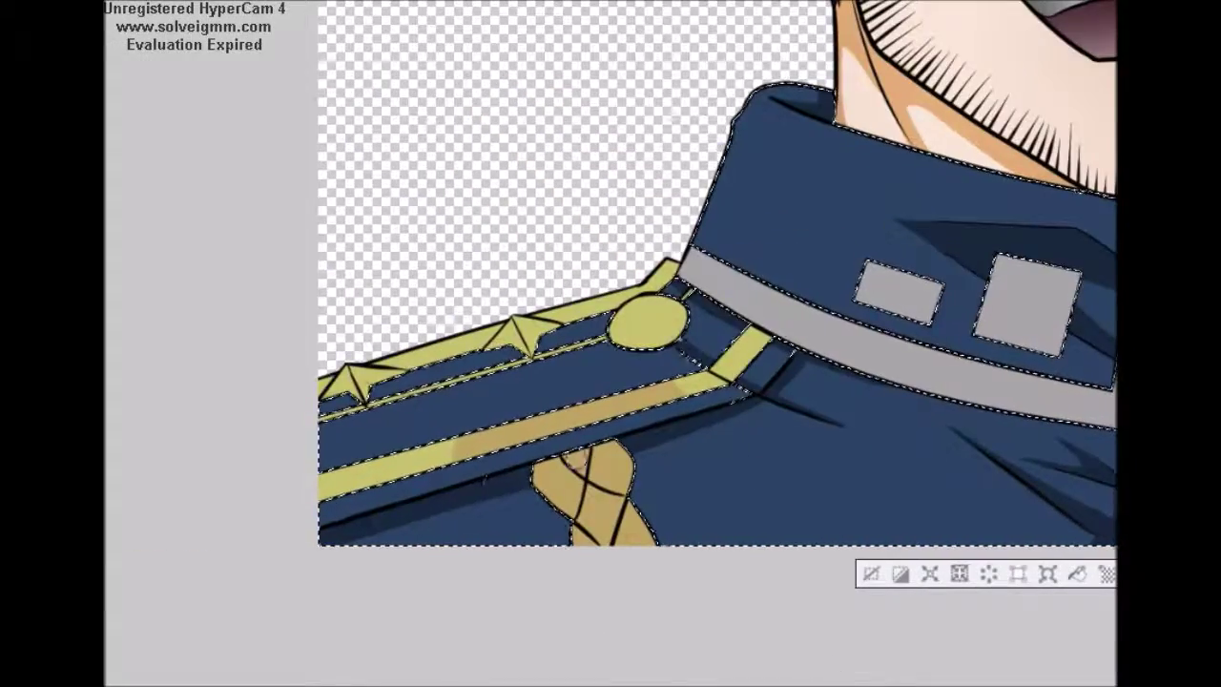
Paint dark navy fold shadows on the shoulder and sleeve on the raised-hand side, including the cuff behind the forearm.
scroll(710, 597, "down", 2)
scroll(1061, 565, "up", 3)
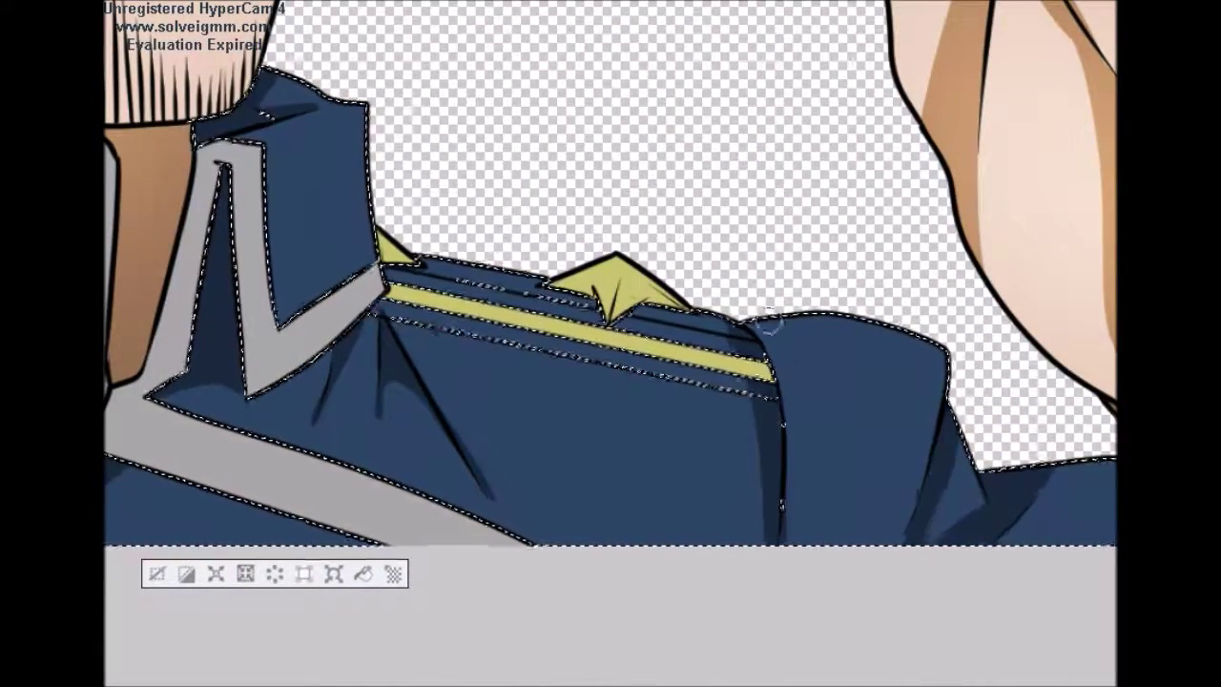
scroll(813, 368, "down", 2)
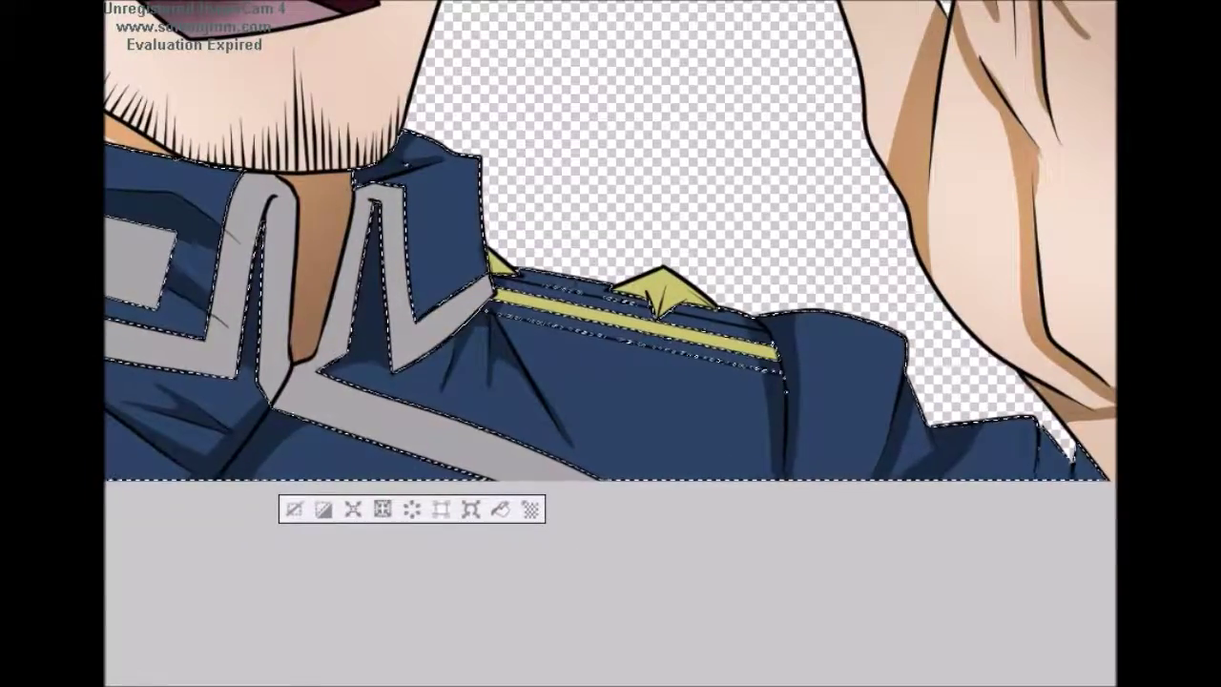
scroll(611, 239, "right", 3)
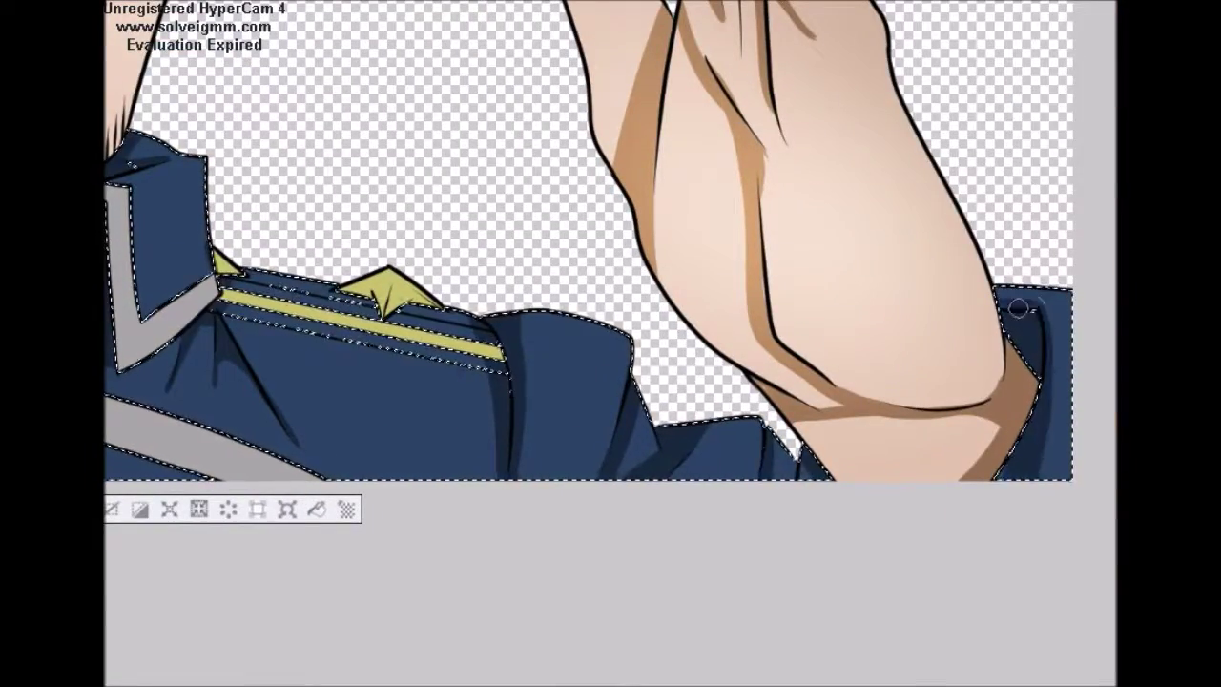
scroll(982, 306, "up", 3)
Airbrush soft dark navy shading and lighter blue highlights over the uniform with a large brush, and clear the selection.
scroll(611, 287, "down", 3)
scroll(611, 286, "up", 3)
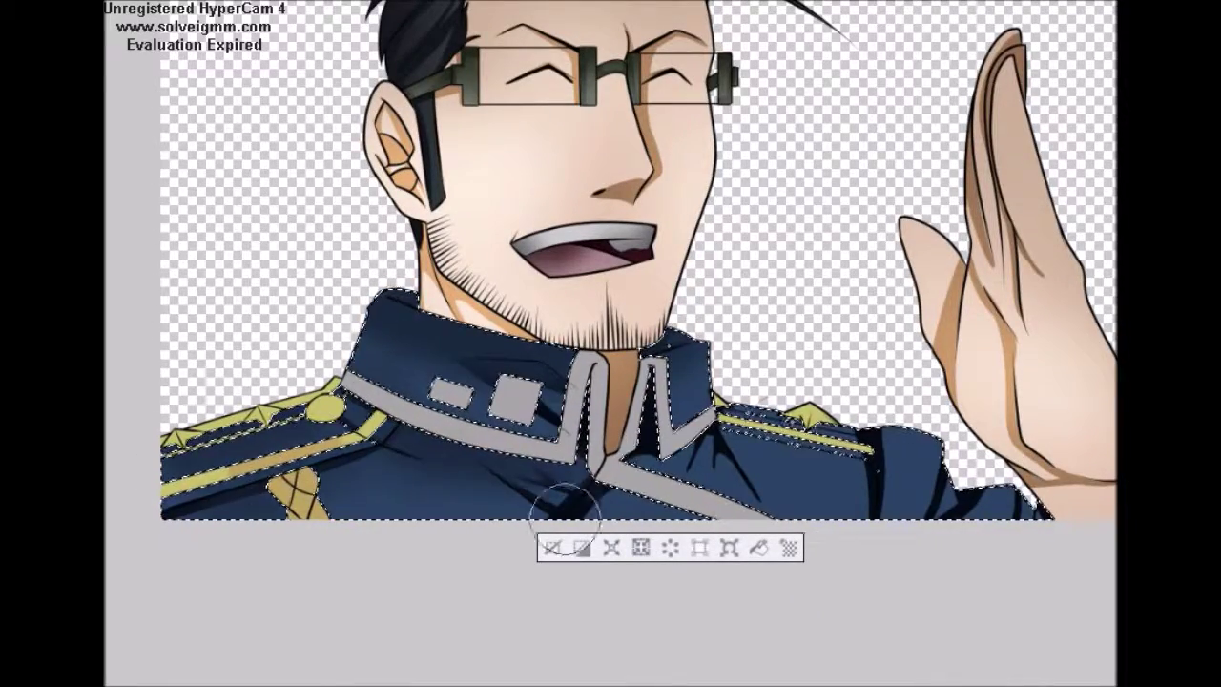
mouse_move(637, 467)
left_mouse_down()
mouse_move(766, 429)
mouse_move(935, 448)
left_mouse_up()
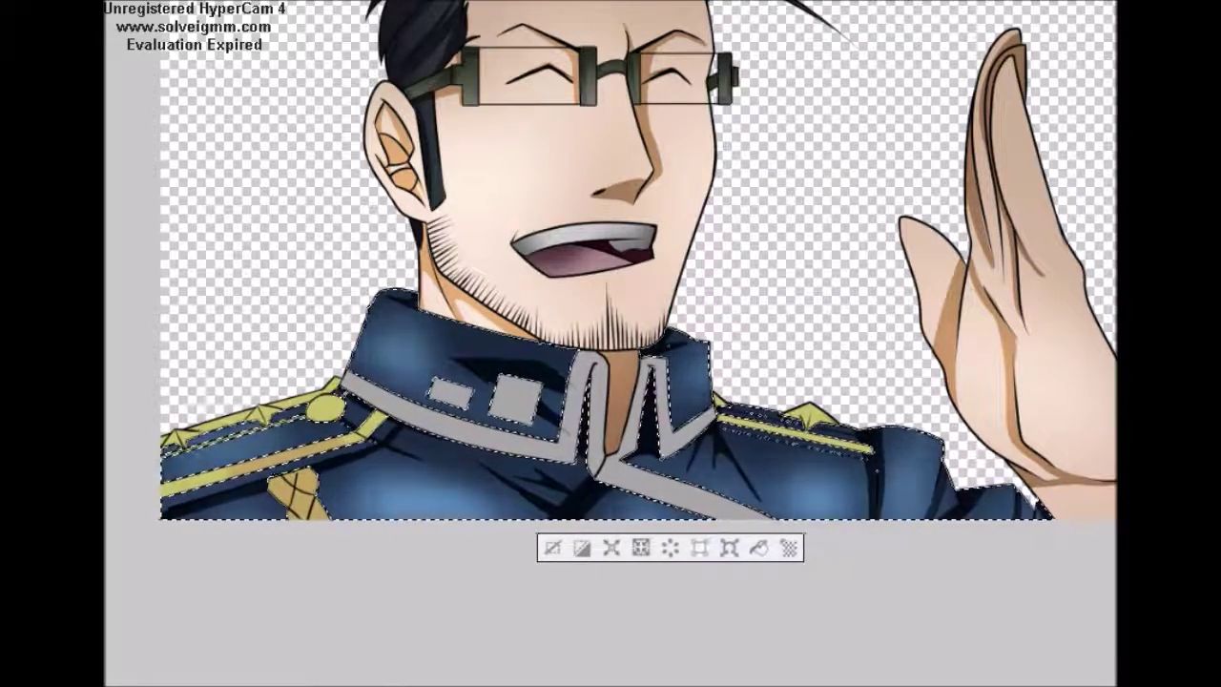
key("ctrl+d")
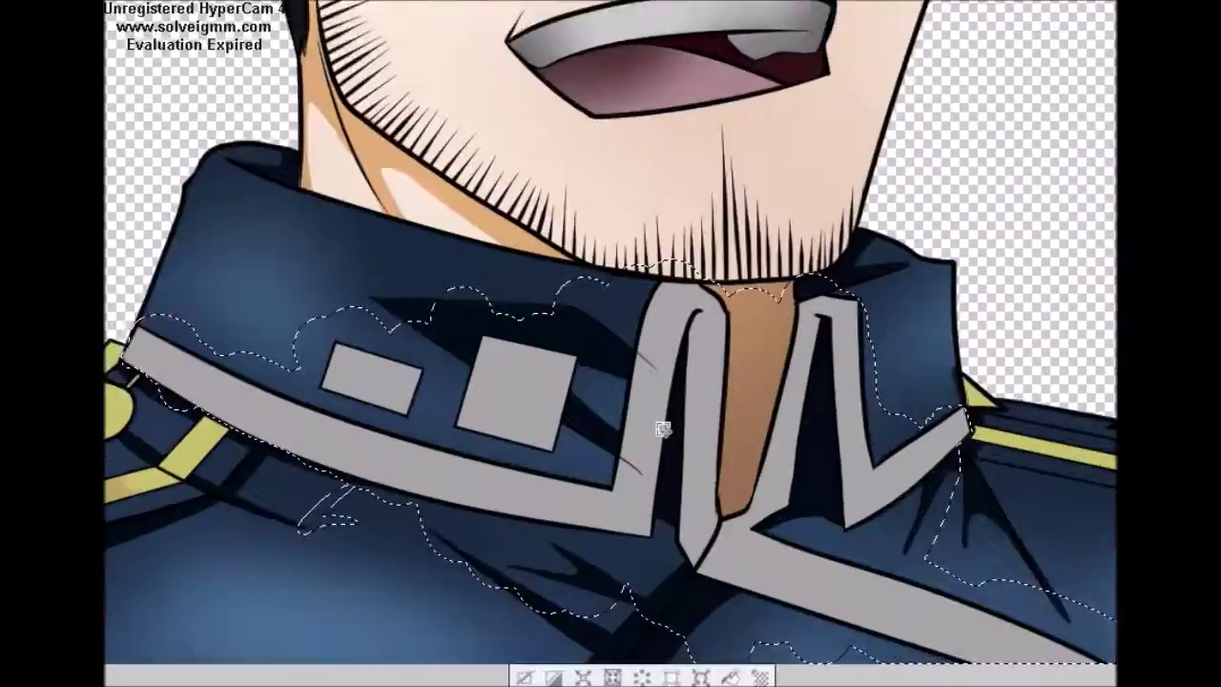
Paint hard dark grey shadows on the grey collar trim along its folds, inner edges and the crease beside the patch.
scroll(663, 430, "up", 2)
left_click_drag(454, 419, 486, 486)
left_click_drag(474, 294, 515, 286)
left_click_drag(608, 170, 573, 299)
mouse_move(626, 196)
left_mouse_down()
mouse_move(605, 171)
mouse_move(572, 553)
left_mouse_up()
mouse_move(838, 173)
left_mouse_down()
mouse_move(821, 173)
mouse_move(783, 544)
left_mouse_up()
left_click_drag(641, 572, 593, 657)
left_click_drag(599, 659, 599, 414)
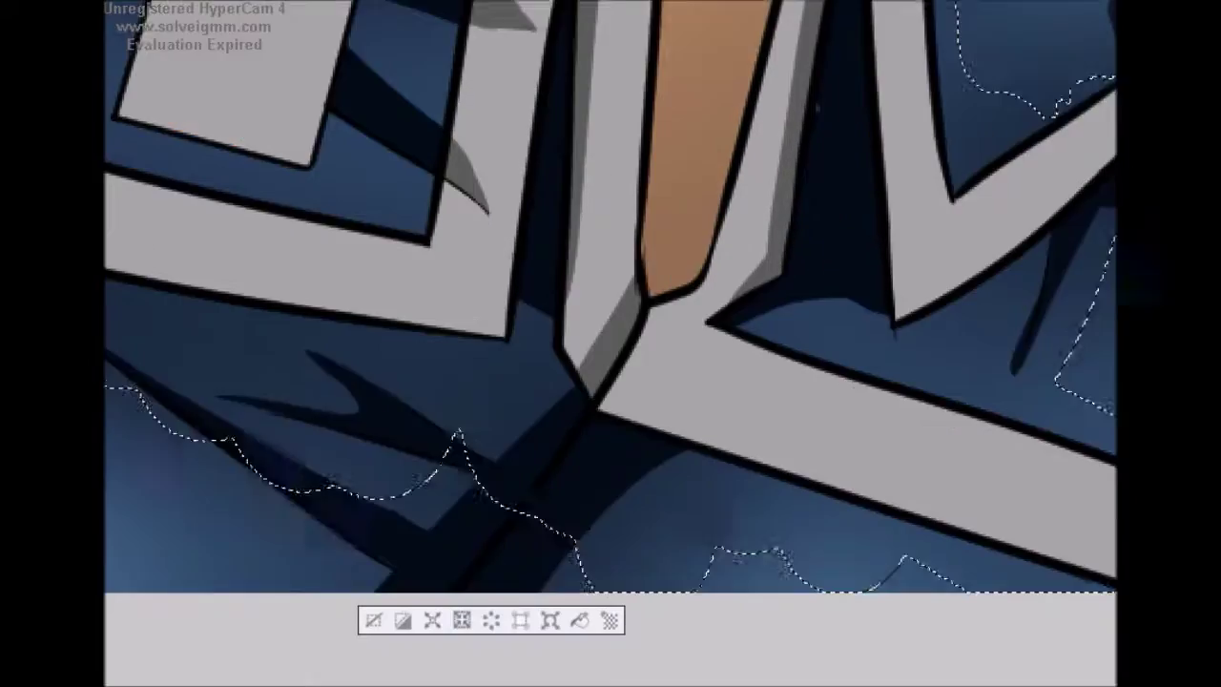
Airbrush soft dark grey gradients along the collar and jacket-front trim with a large brush, and clear the selection.
scroll(599, 484, "down", 3)
scroll(610, 334, "right", 5)
scroll(610, 334, "left", 2)
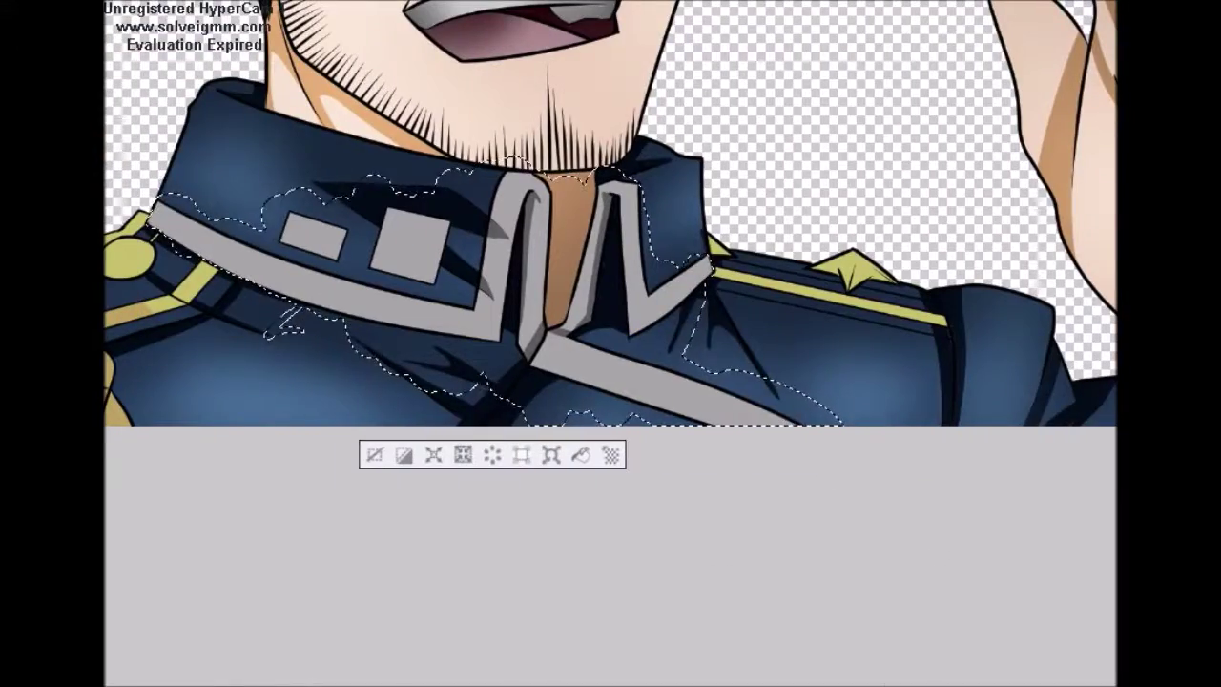
left_click_drag(515, 267, 518, 181)
left_click(622, 196)
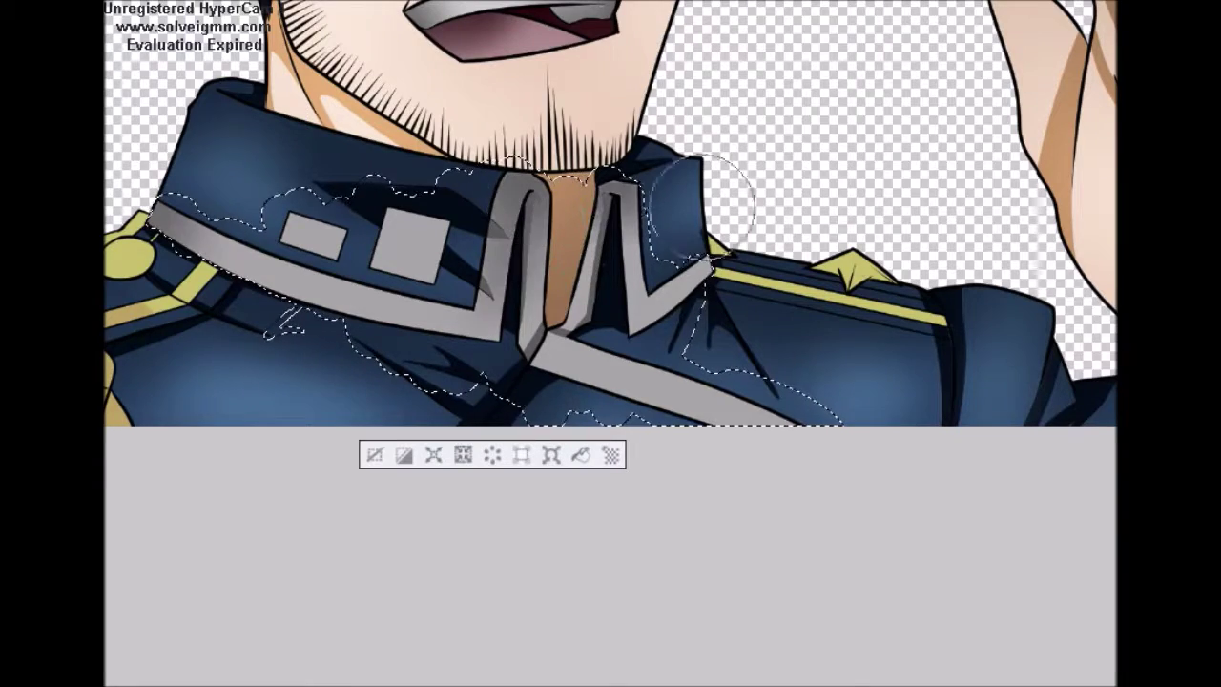
left_click(700, 212)
left_click(580, 352)
left_click(749, 460)
left_click(471, 310)
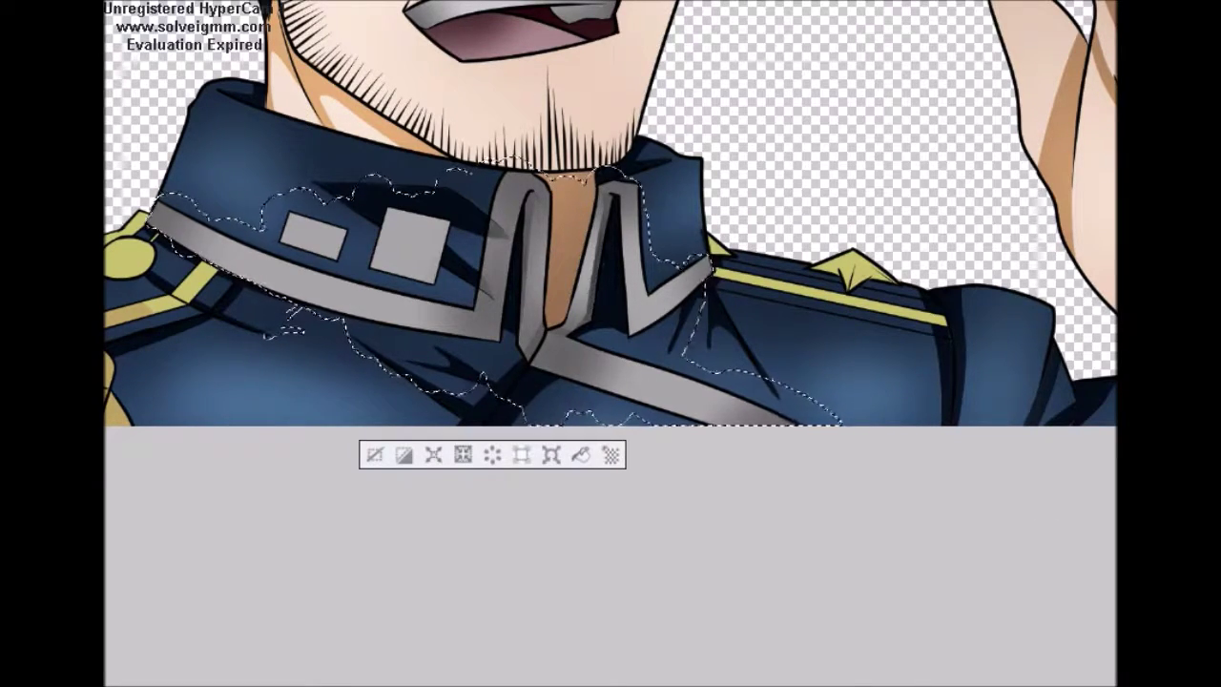
scroll(702, 262, "down", 3)
key("ctrl+d")
Select the braided rope and paint brown shadows around the edges of its strands.
scroll(652, 77, "up", 1)
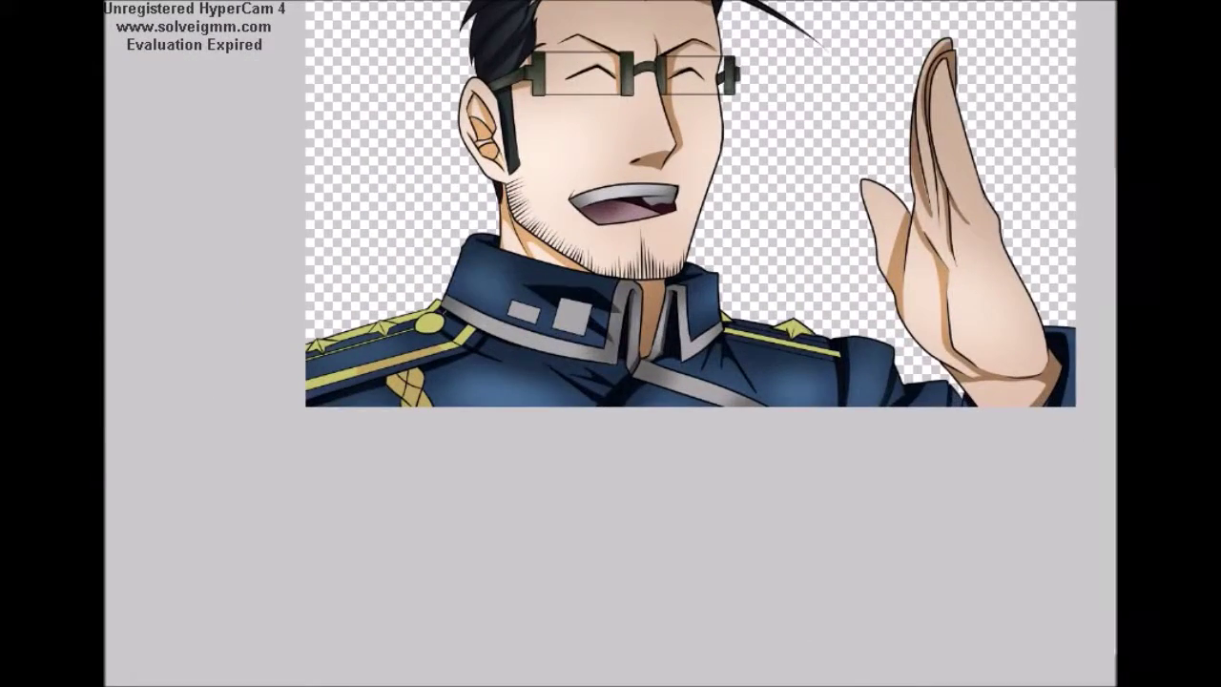
scroll(420, 372, "up", 4)
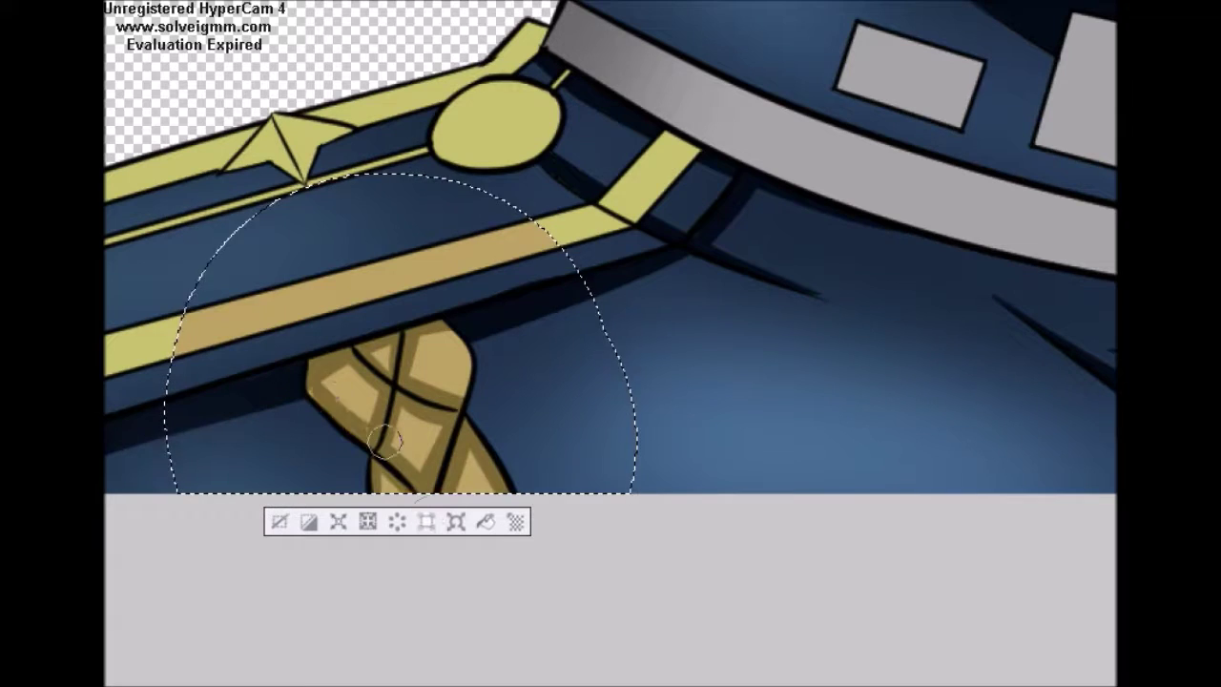
left_click(356, 321)
scroll(847, 379, "down", 5)
scroll(939, 344, "up", 1)
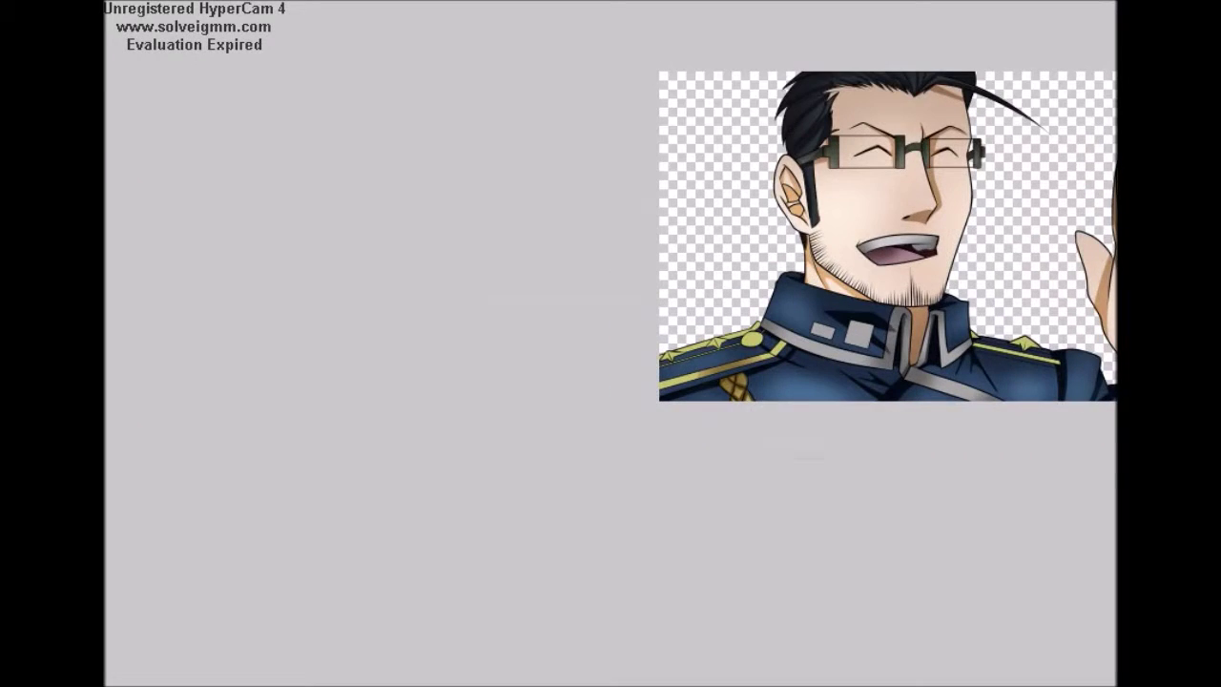
Recolour the tan part of the rope-side epaulette's stripe yellow and shade its gold edging, stars and button in olive.
scroll(743, 366, "up", 6)
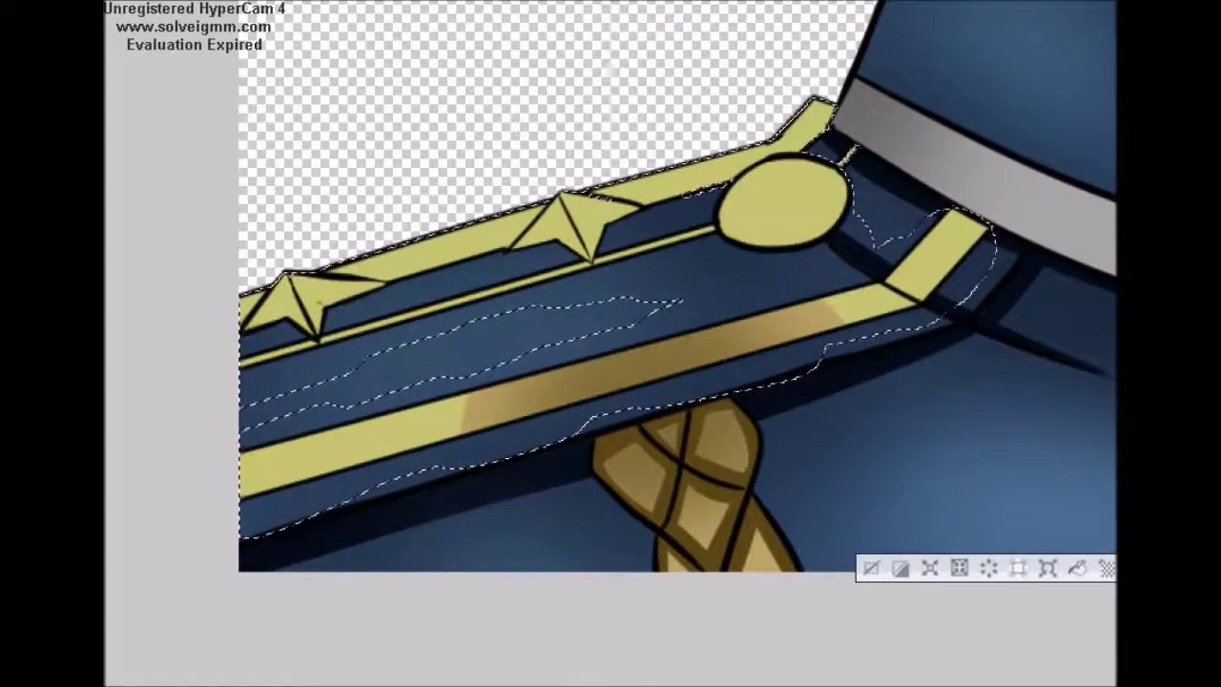
scroll(611, 344, "down", 5)
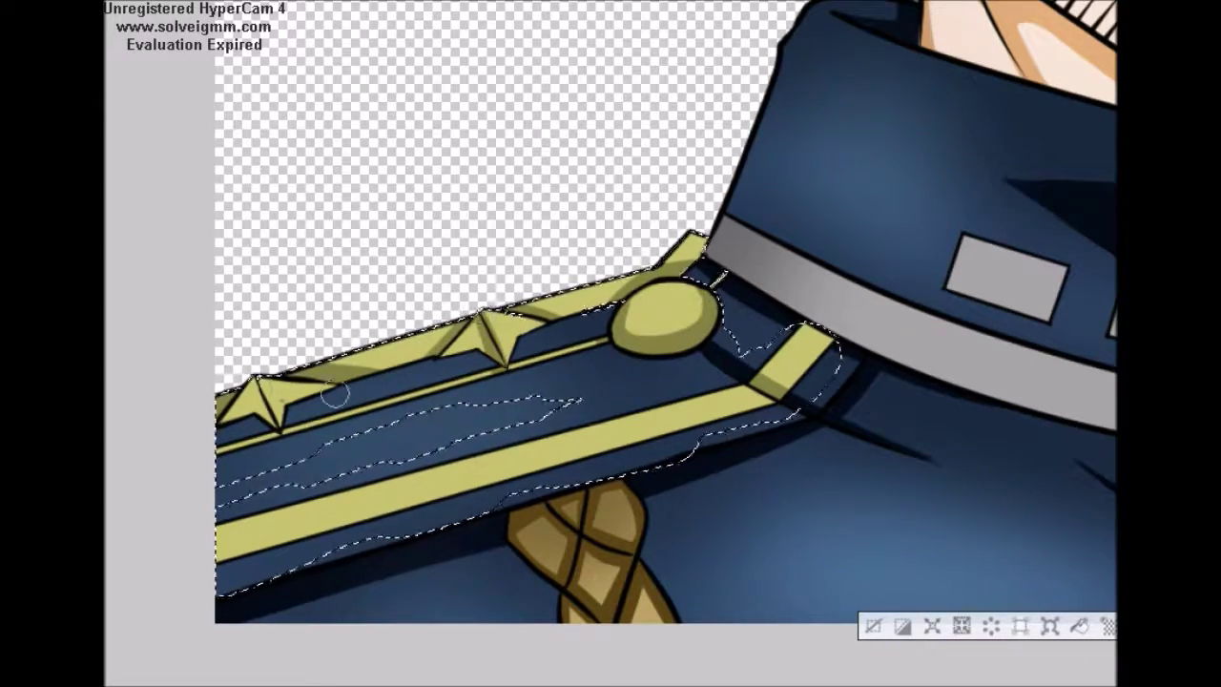
scroll(975, 385, "down", 2)
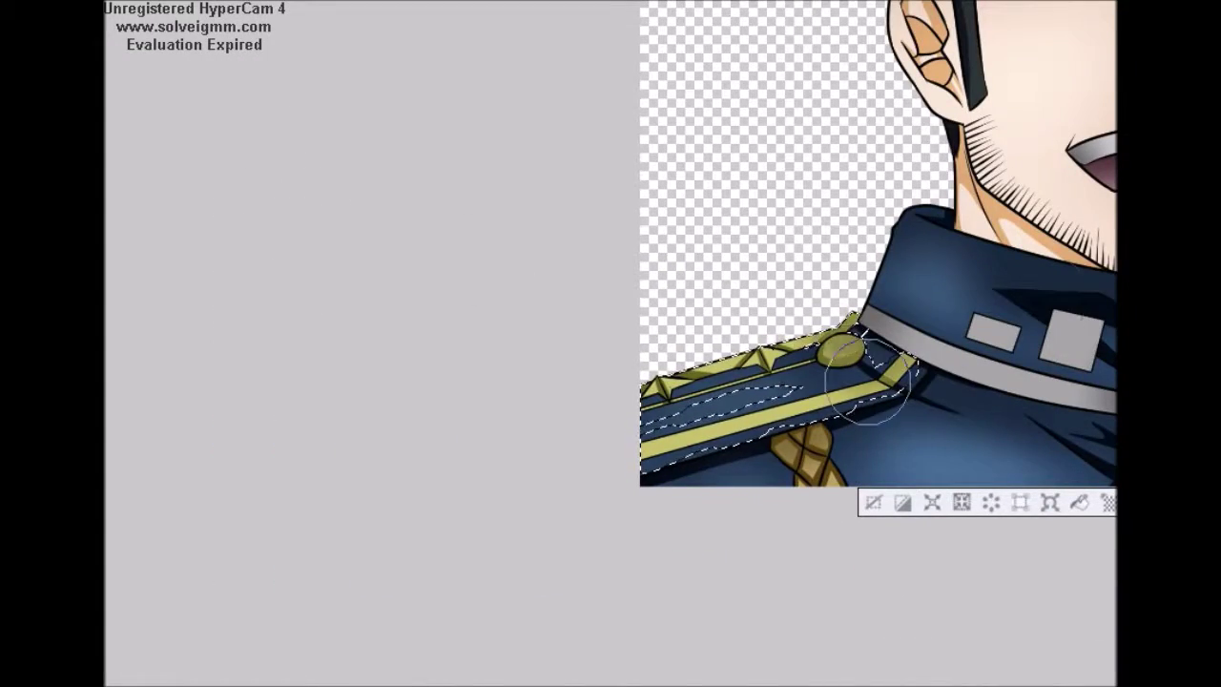
Shade the gold stripe, star and corner piece of the epaulette on the raised-hand side with olive shadows.
left_click_drag(796, 684, 906, 683)
scroll(857, 376, "up", 3)
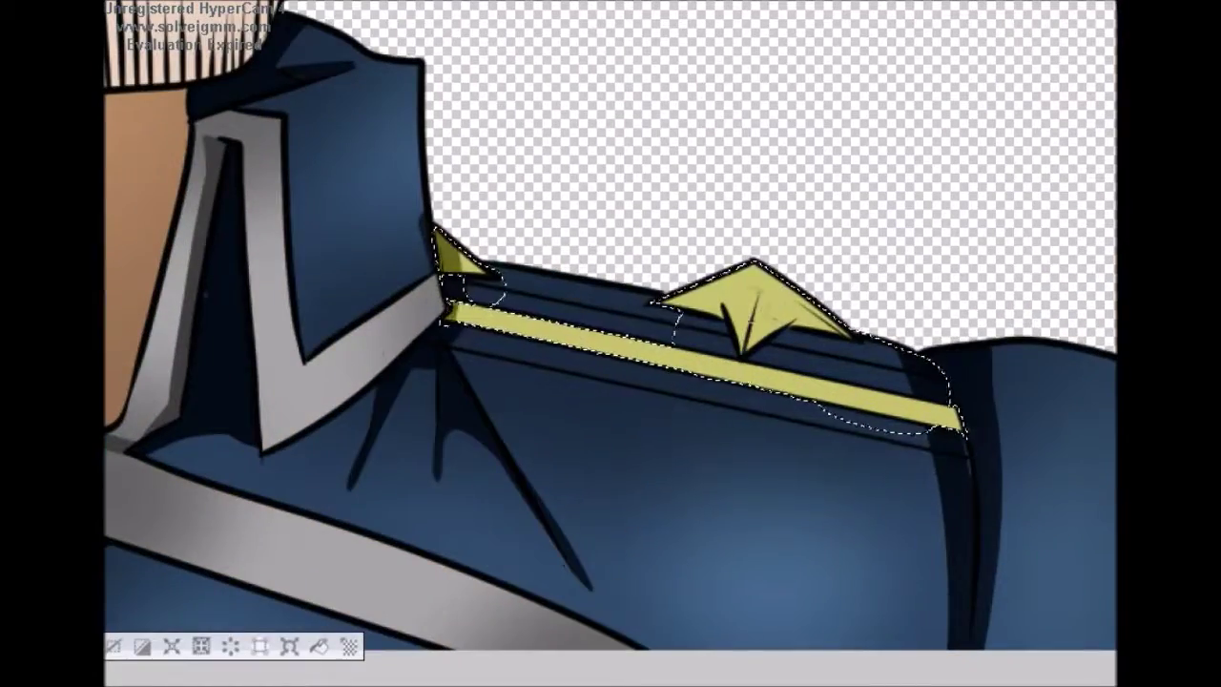
scroll(553, 234, "down", 4)
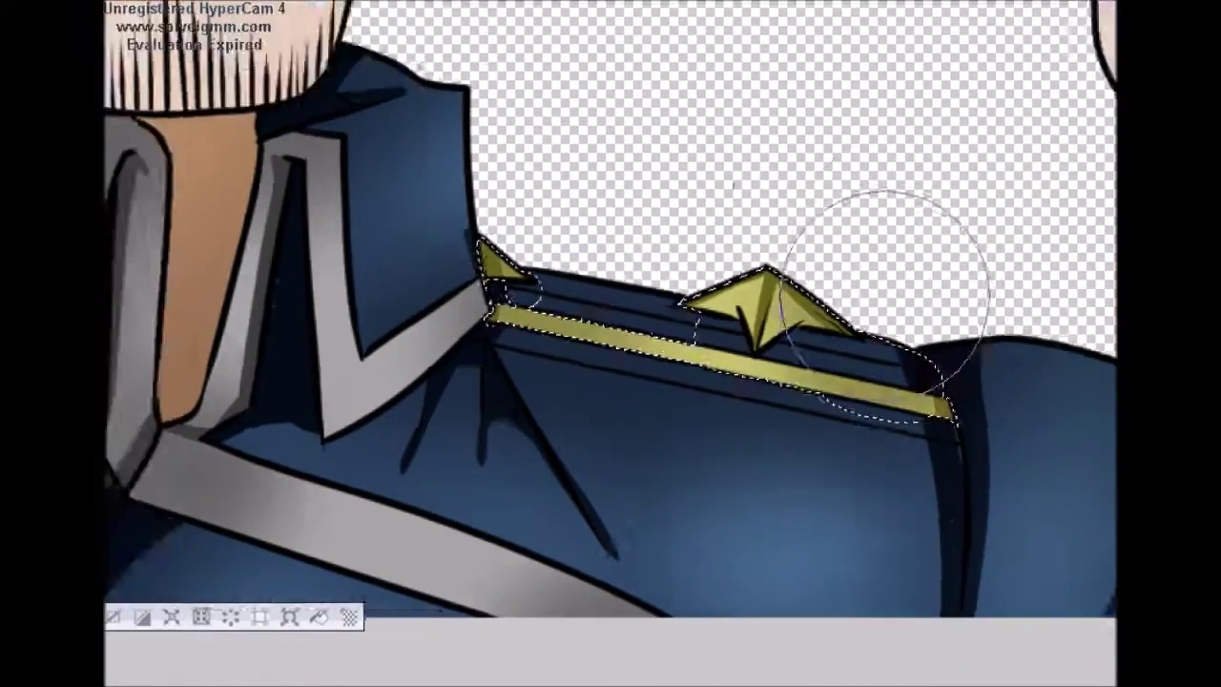